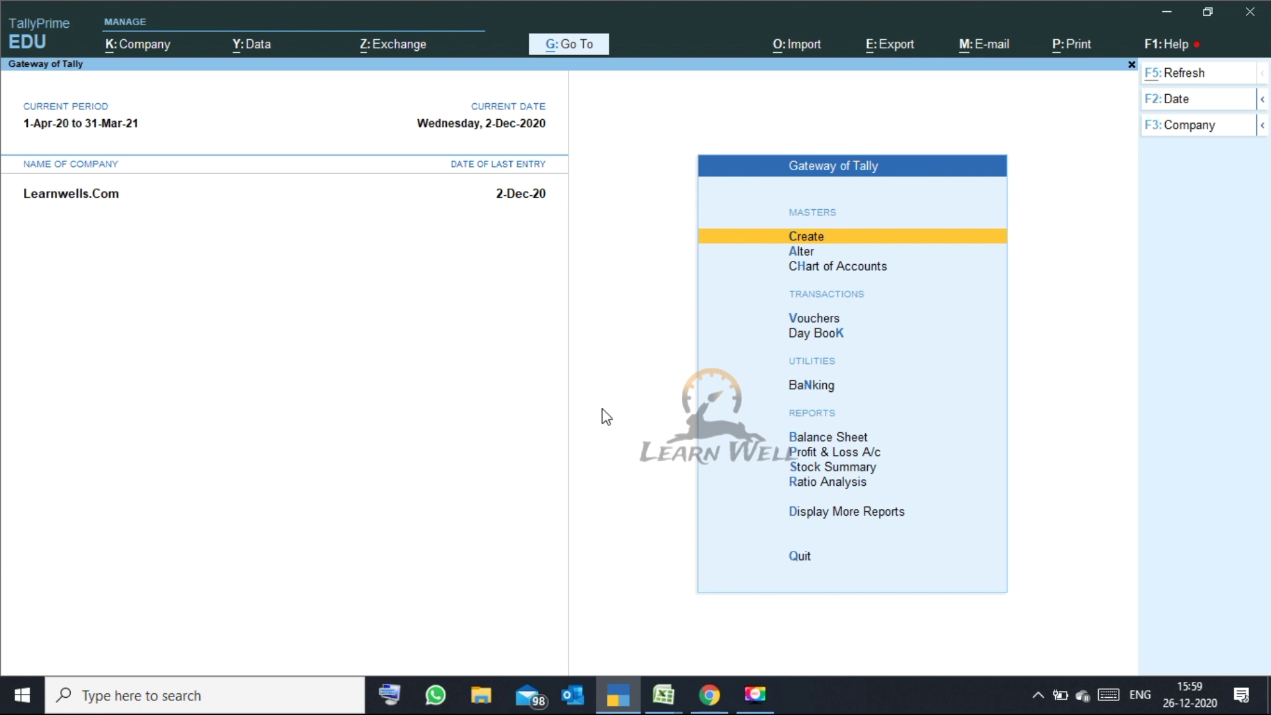
Open the last FLIPKART credit note (349.00) in the 2-Dec-20 Day Book for alteration.
{"action": "key", "text": "d"}
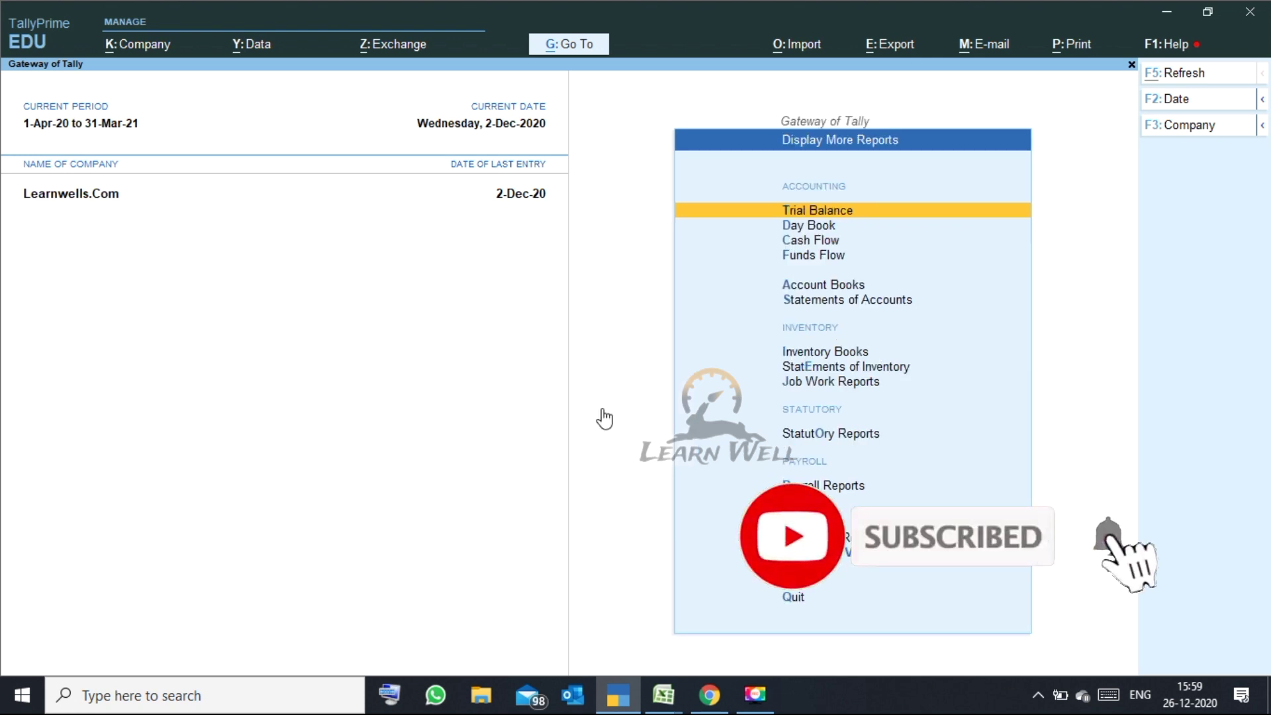
{"action": "key", "text": "y"}
{"action": "key", "text": "Down"}
{"action": "key", "text": "Down"}
{"action": "key", "text": "Down"}
{"action": "key", "text": "Down"}
{"action": "key", "text": "Down"}
{"action": "key", "text": "Down"}
{"action": "key", "text": "Down"}
{"action": "key", "text": "Down"}
{"action": "key", "text": "Down"}
{"action": "key", "text": "Down"}
{"action": "key", "text": "Return"}
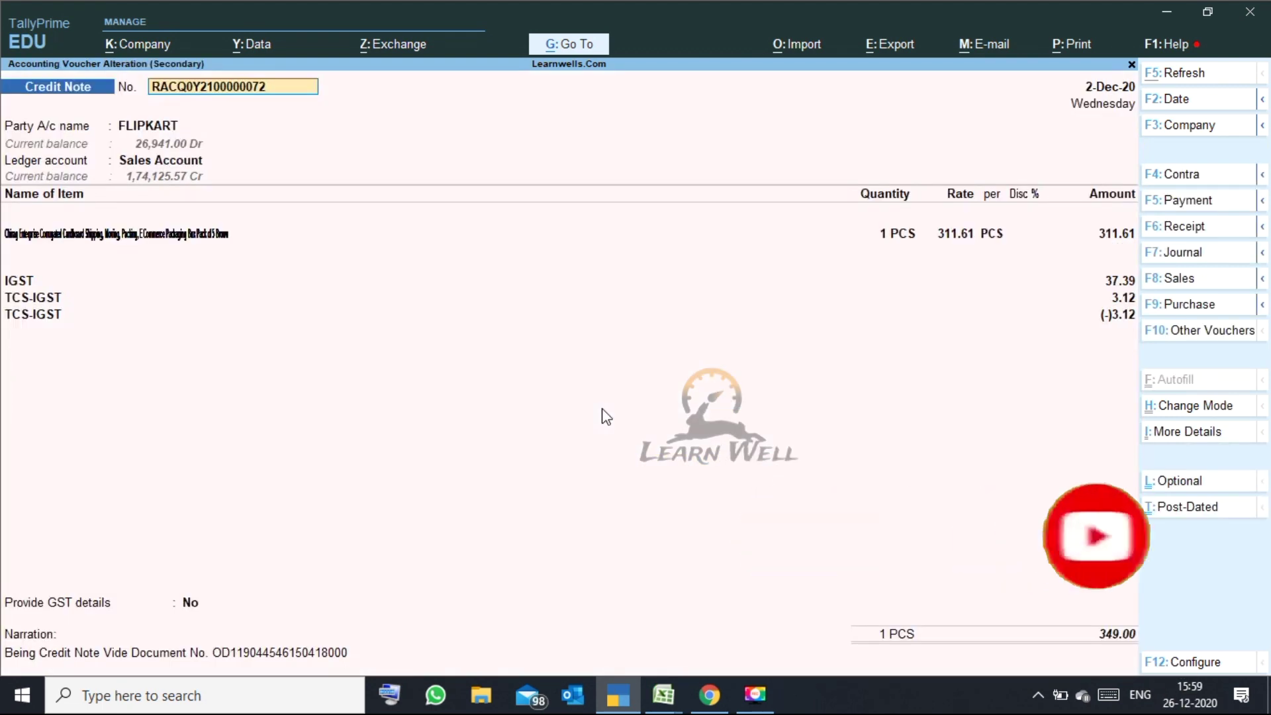
Preview the current voucher's Tax Invoice, zoomed in on page 2's signatory block.
{"action": "key", "text": "alt+p"}
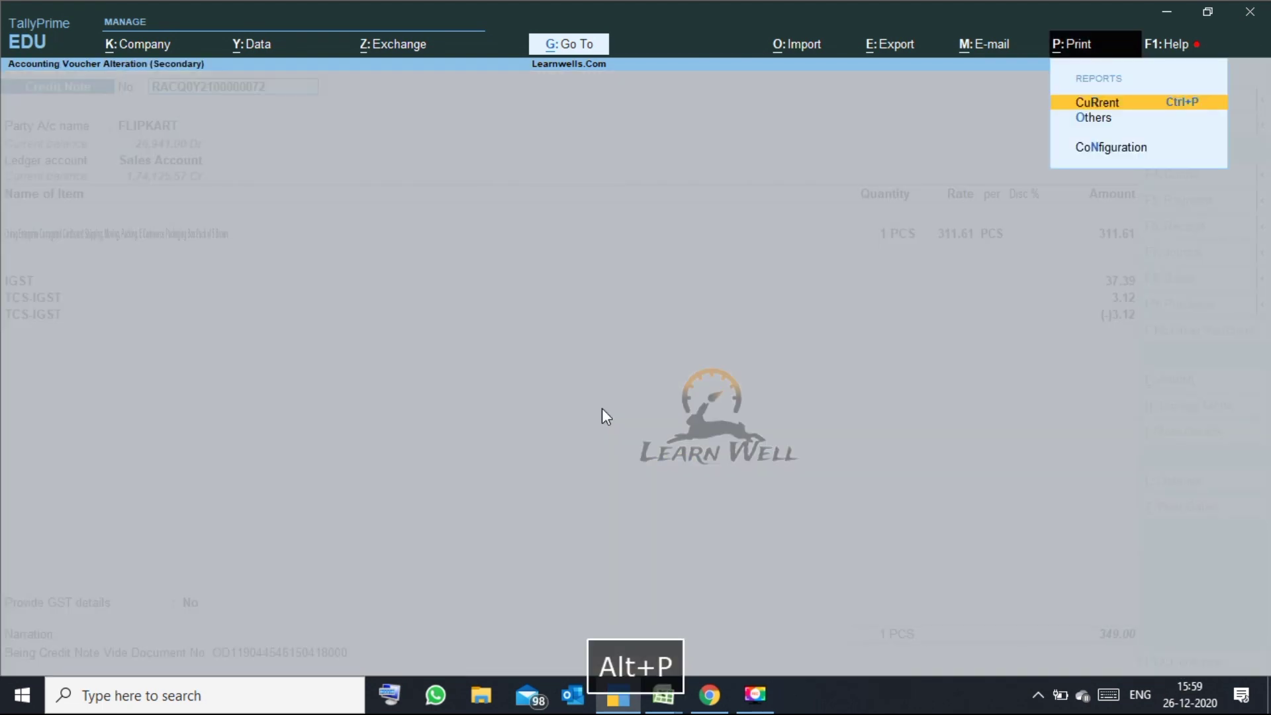
{"action": "key", "text": "Return"}
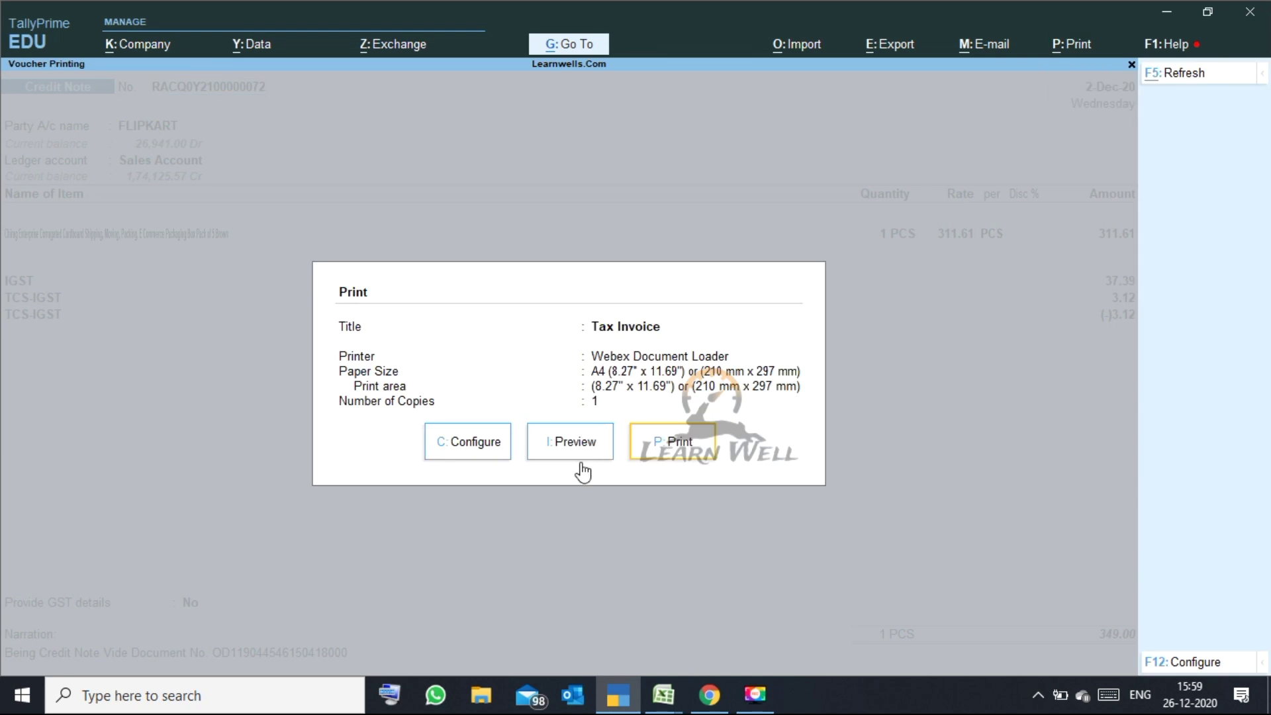
{"action": "left_click", "coordinate": [579, 453]}
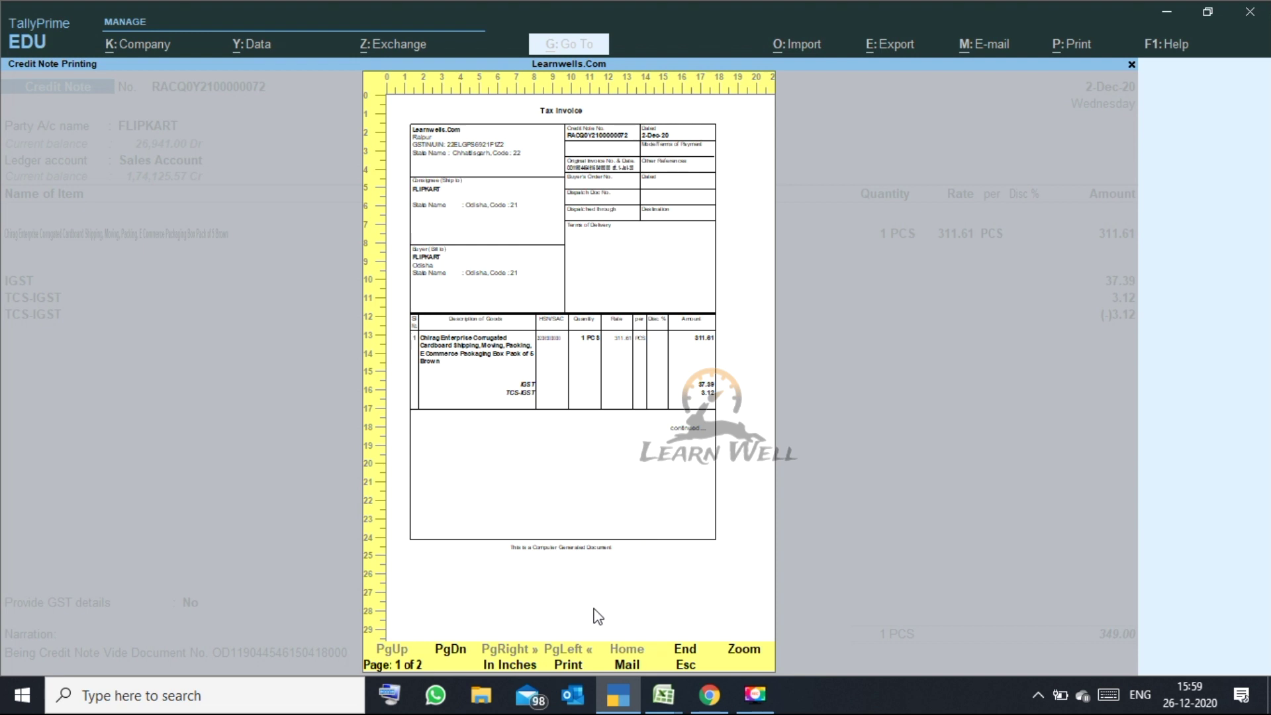
{"action": "key", "text": "Page_Down"}
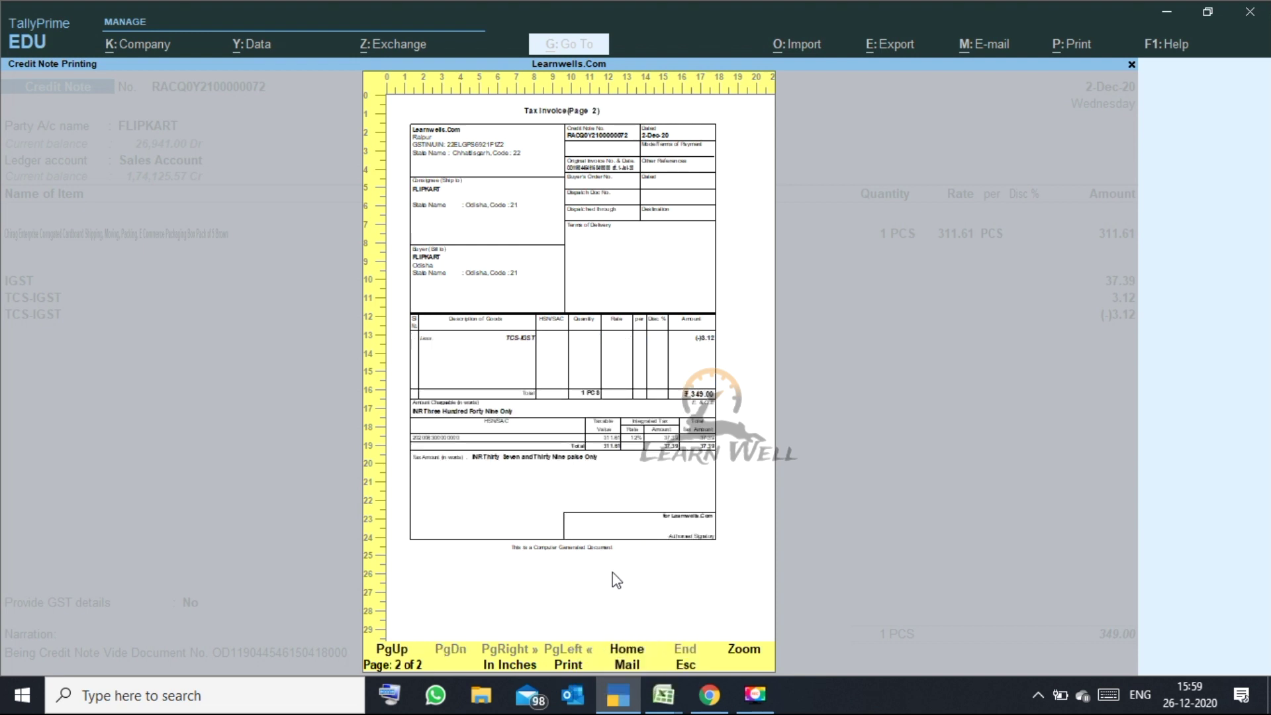
{"action": "left_click", "coordinate": [744, 653]}
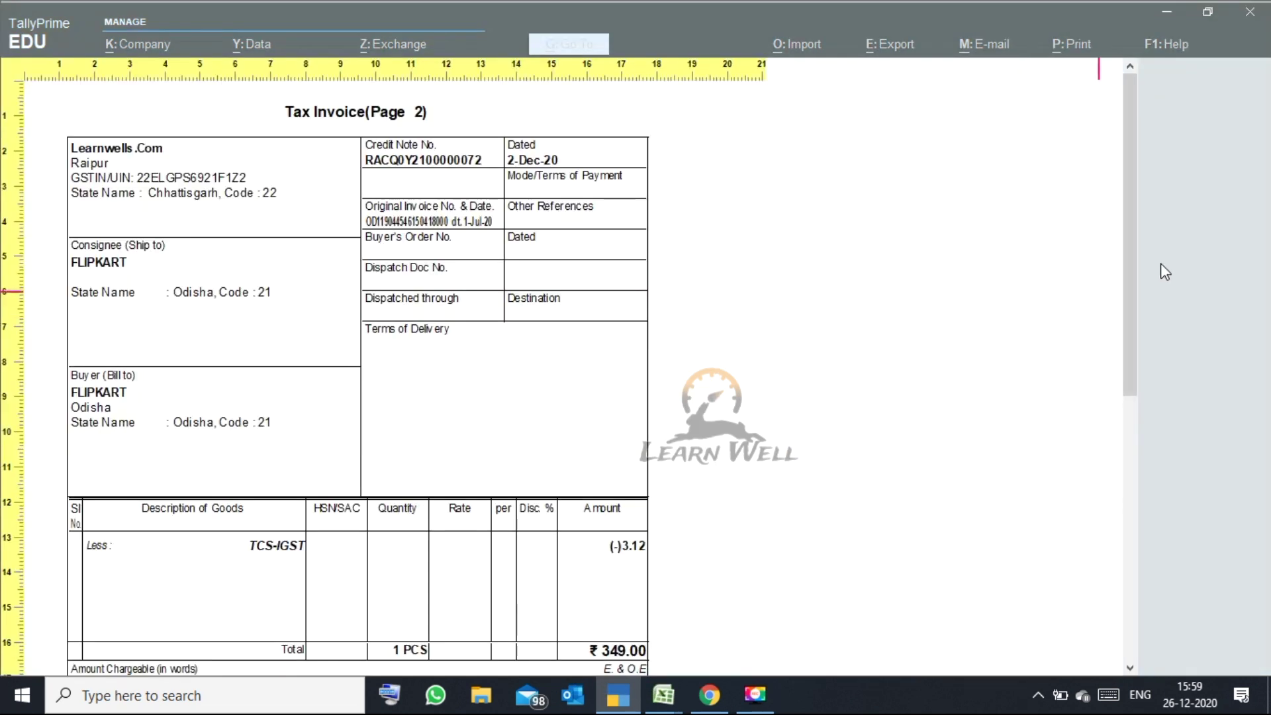
{"action": "left_click", "coordinate": [1126, 255]}
{"action": "left_click_drag", "start_coordinate": [1126, 255], "coordinate": [1133, 581]}
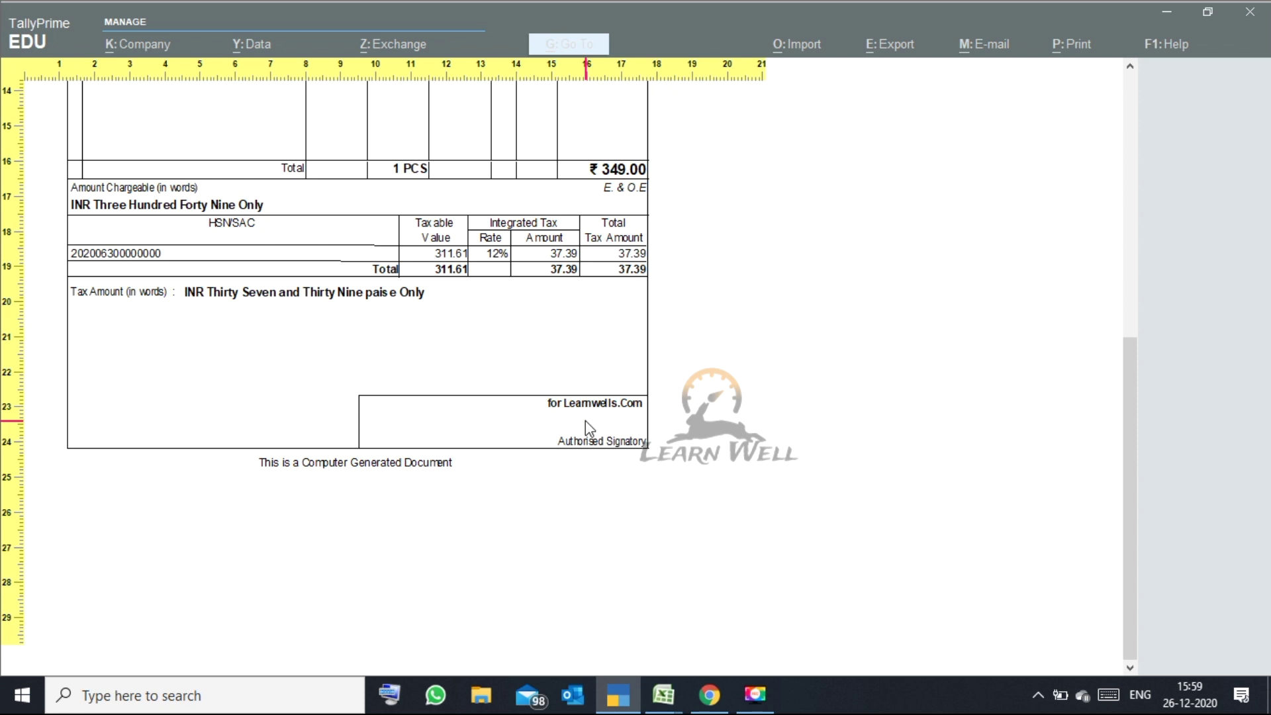
Close the preview, return to the Gateway of Tally and minimize TallyPrime.
{"action": "key", "text": "Escape"}
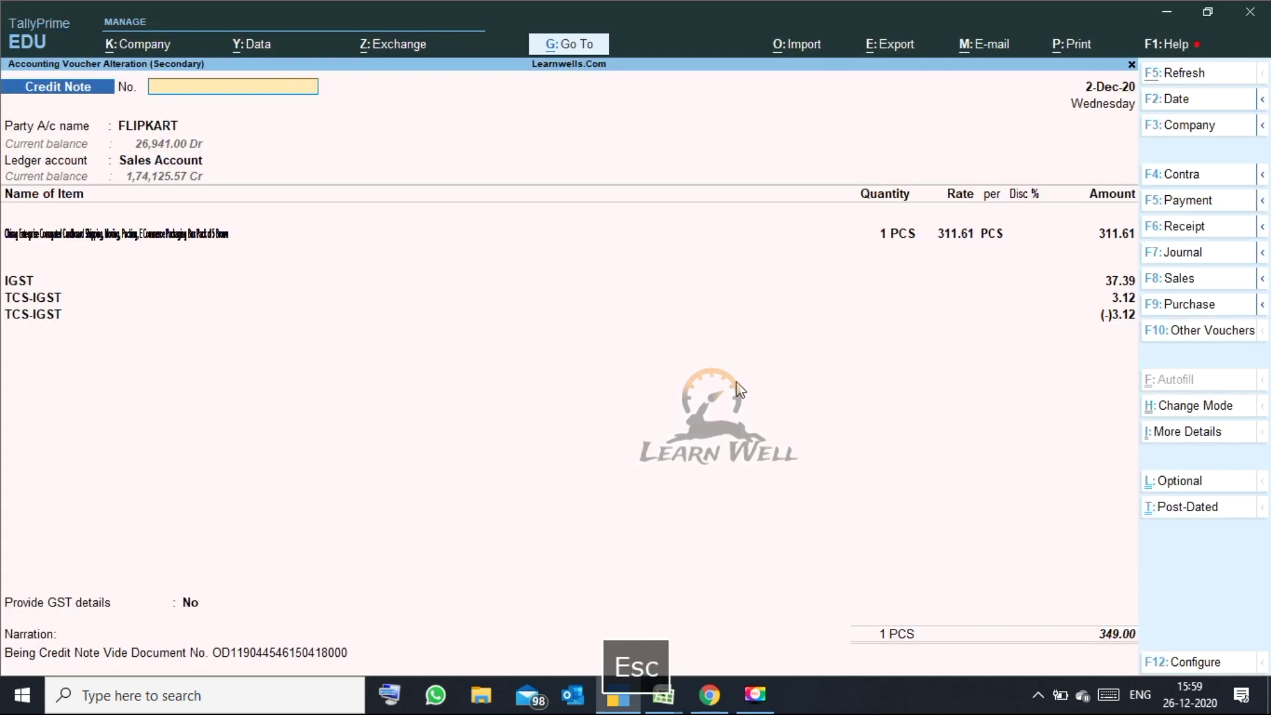
{"action": "key", "text": "Escape"}
{"action": "key", "text": "Escape"}
{"action": "key", "text": "Escape"}
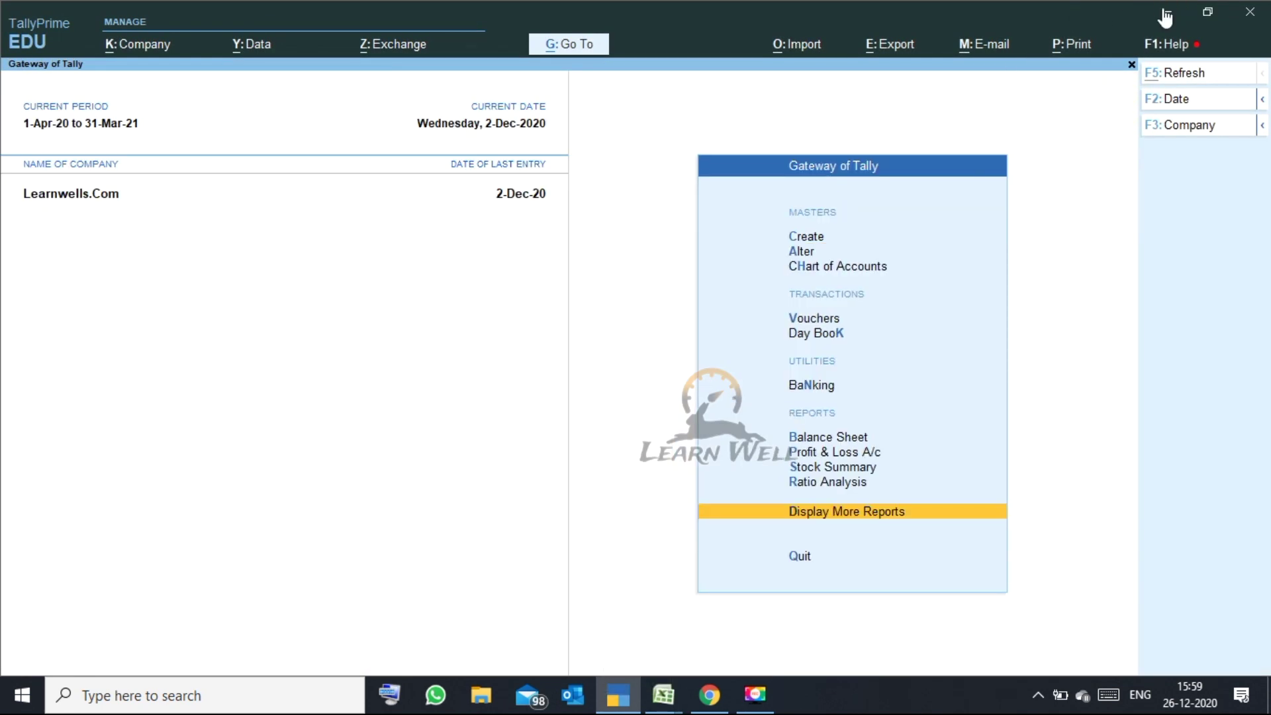
{"action": "left_click", "coordinate": [1164, 12]}
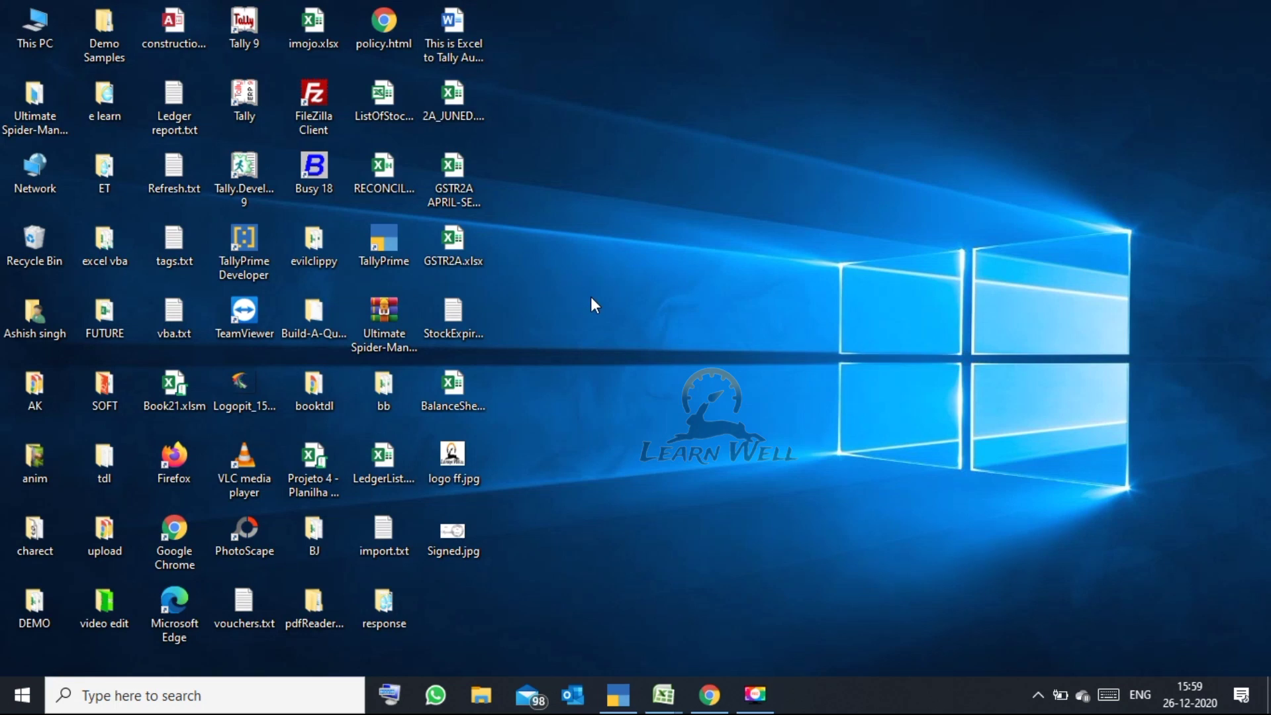
Create a new desktop text document named sign.txt and open it maximized in Notepad.
{"action": "right_click", "coordinate": [591, 298]}
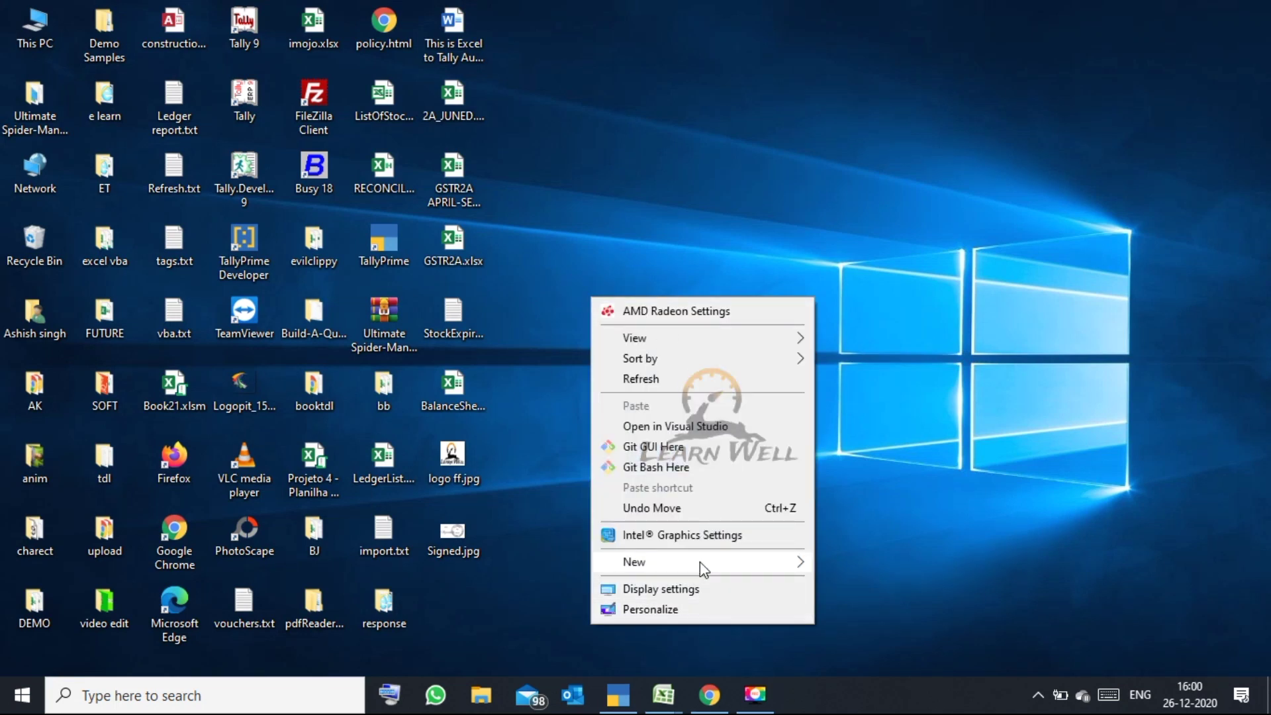
{"action": "mouse_move", "coordinate": [655, 562]}
{"action": "left_click", "coordinate": [850, 522]}
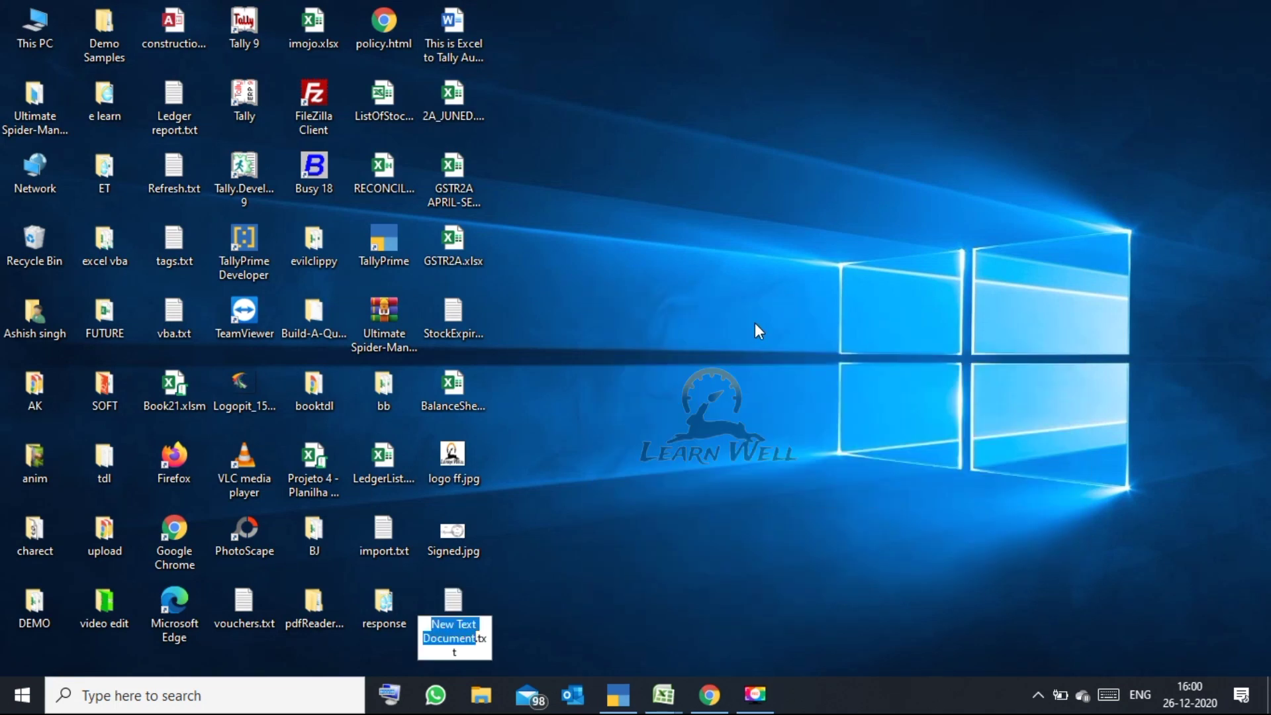
{"action": "type", "text": "sign"}
{"action": "key", "text": "Return"}
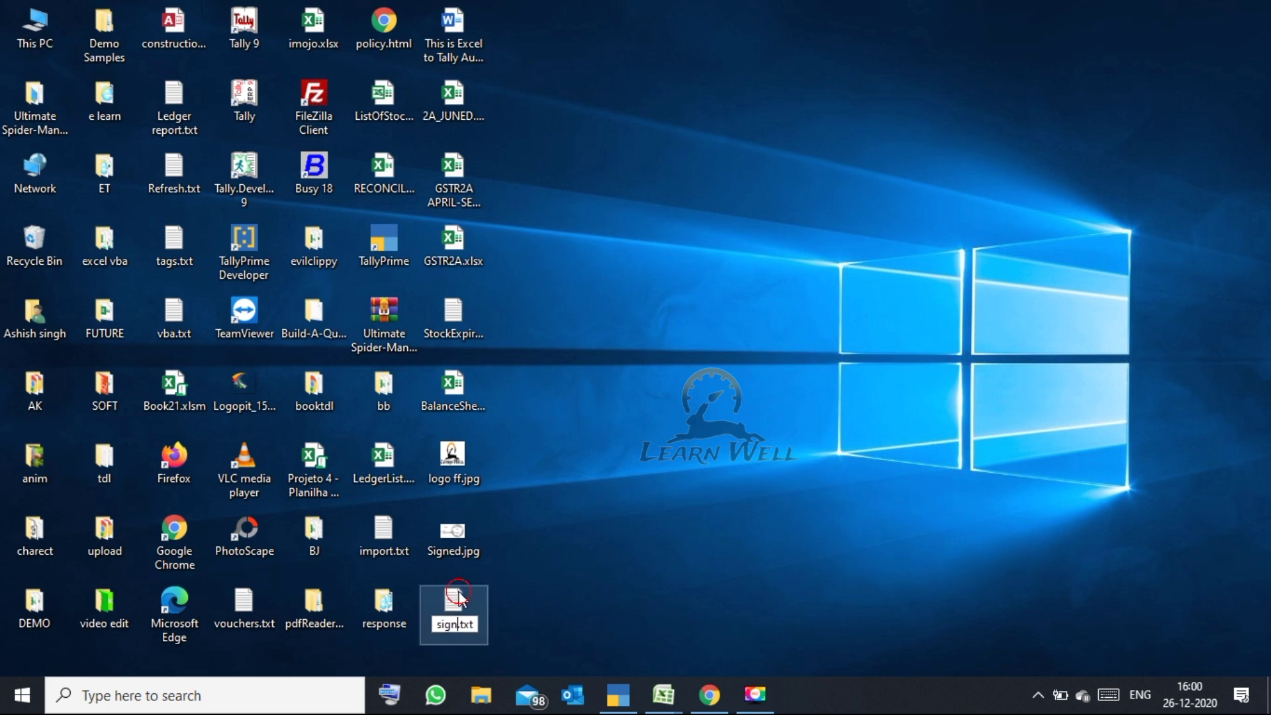
{"action": "double_click", "coordinate": [461, 599]}
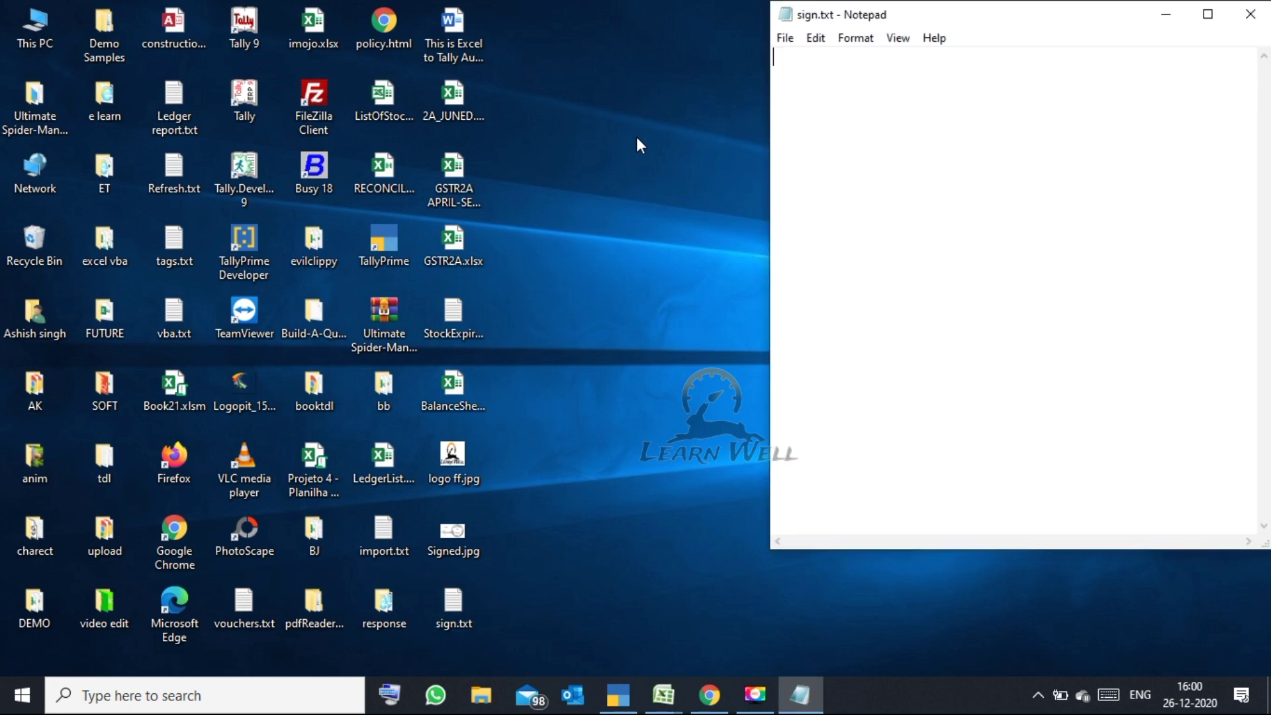
{"action": "left_click", "coordinate": [1208, 14]}
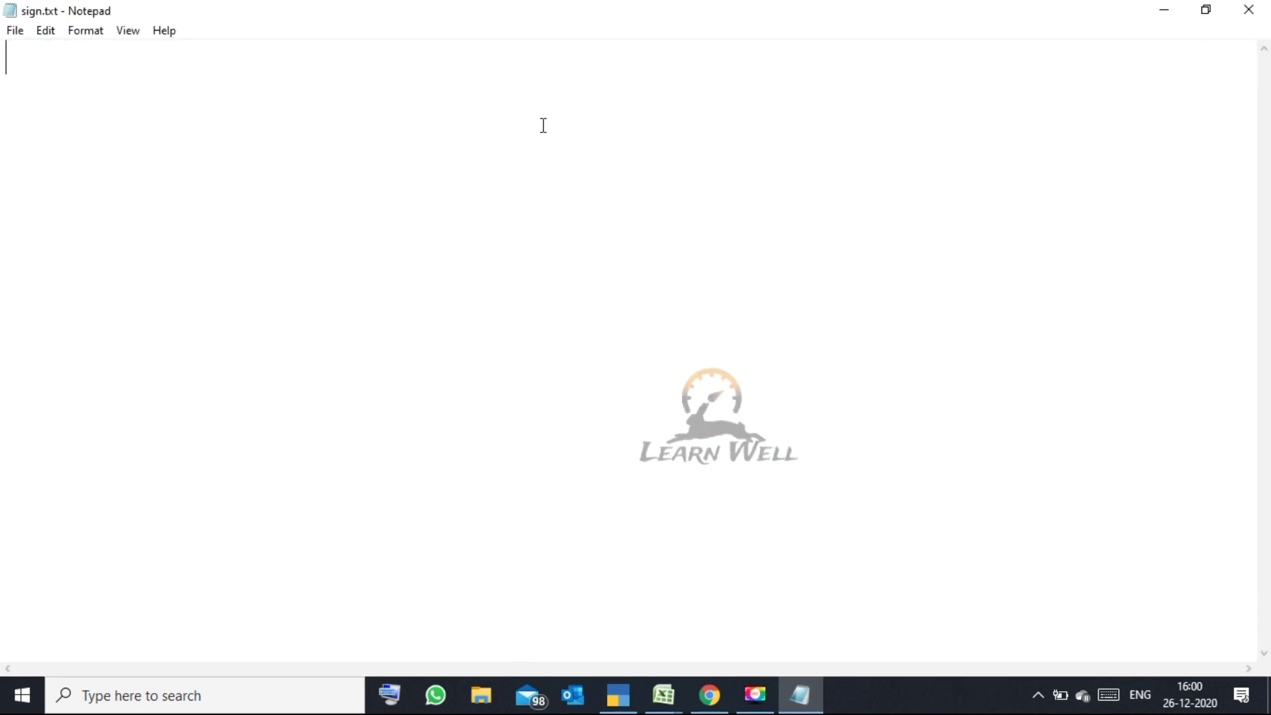
Write the header [#Part:EXPINV Signature] on the first line.
{"action": "type", "text": "["}
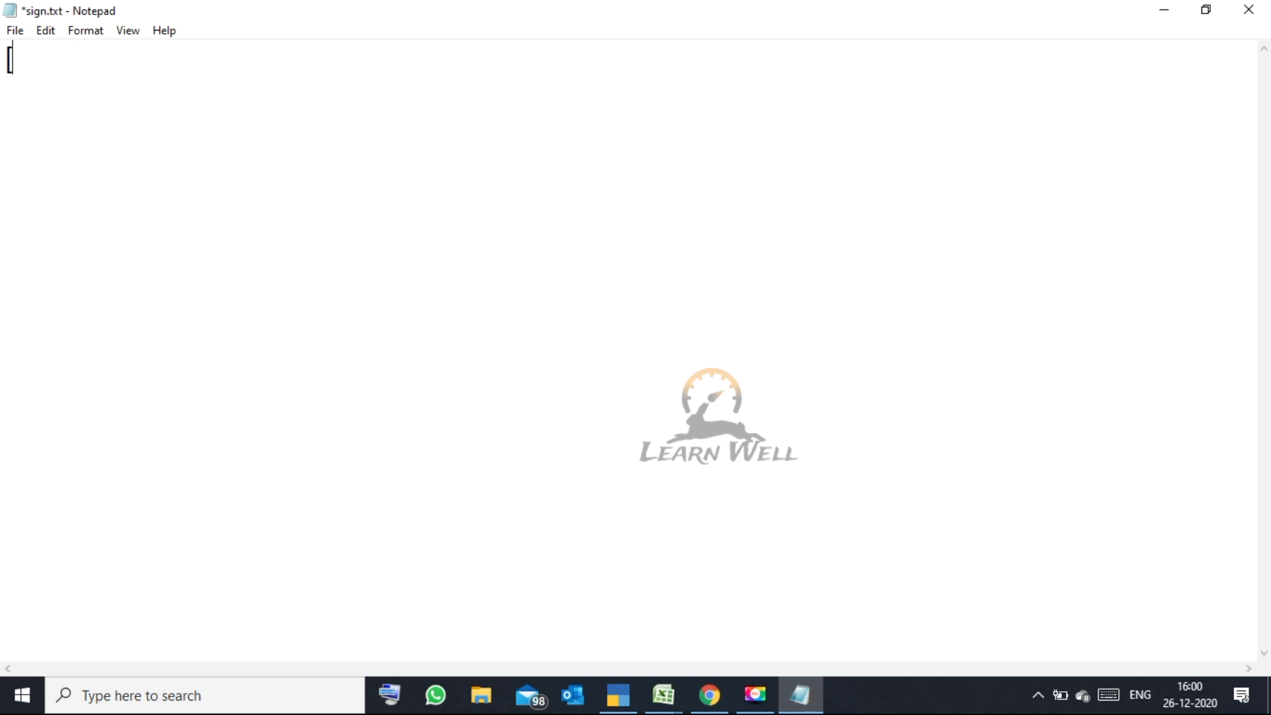
{"action": "type", "text": "#Part:"}
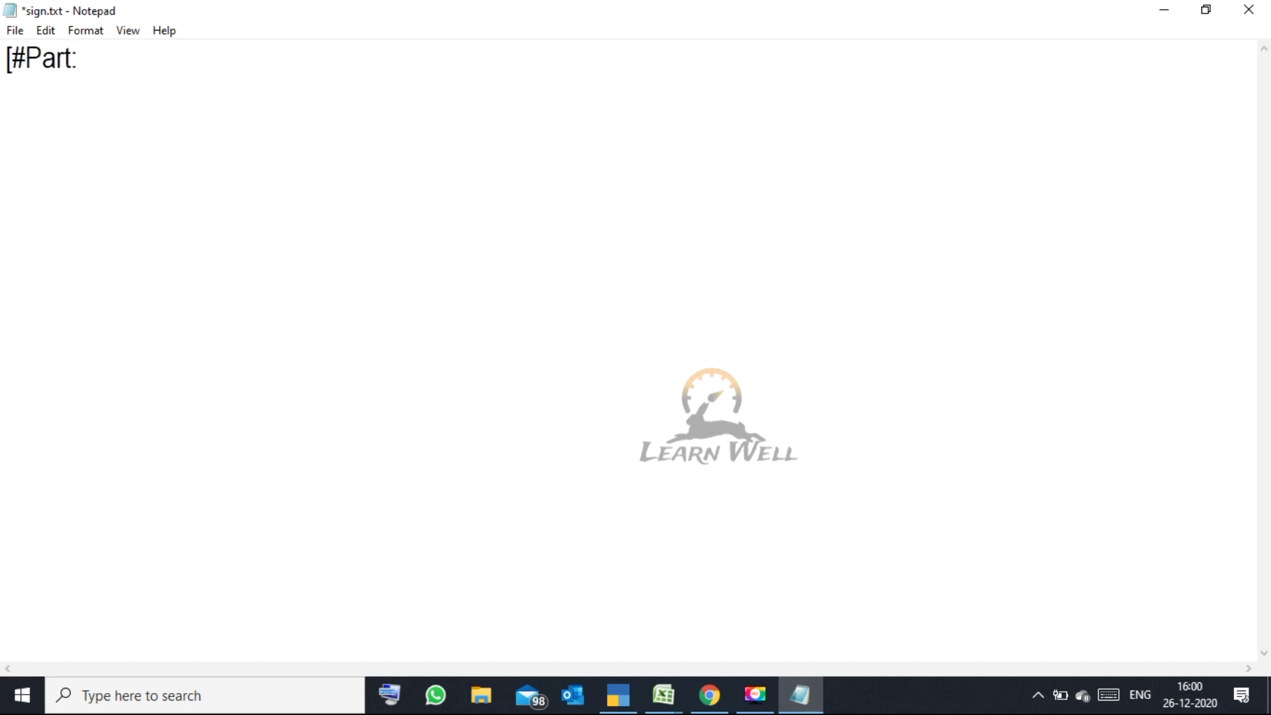
{"action": "type", "text": "S"}
{"action": "key", "text": "BackSpace"}
{"action": "type", "text": "Ex"}
{"action": "key", "text": "Caps_Lock"}
{"action": "key", "text": "BackSpace"}
{"action": "type", "text": "XP"}
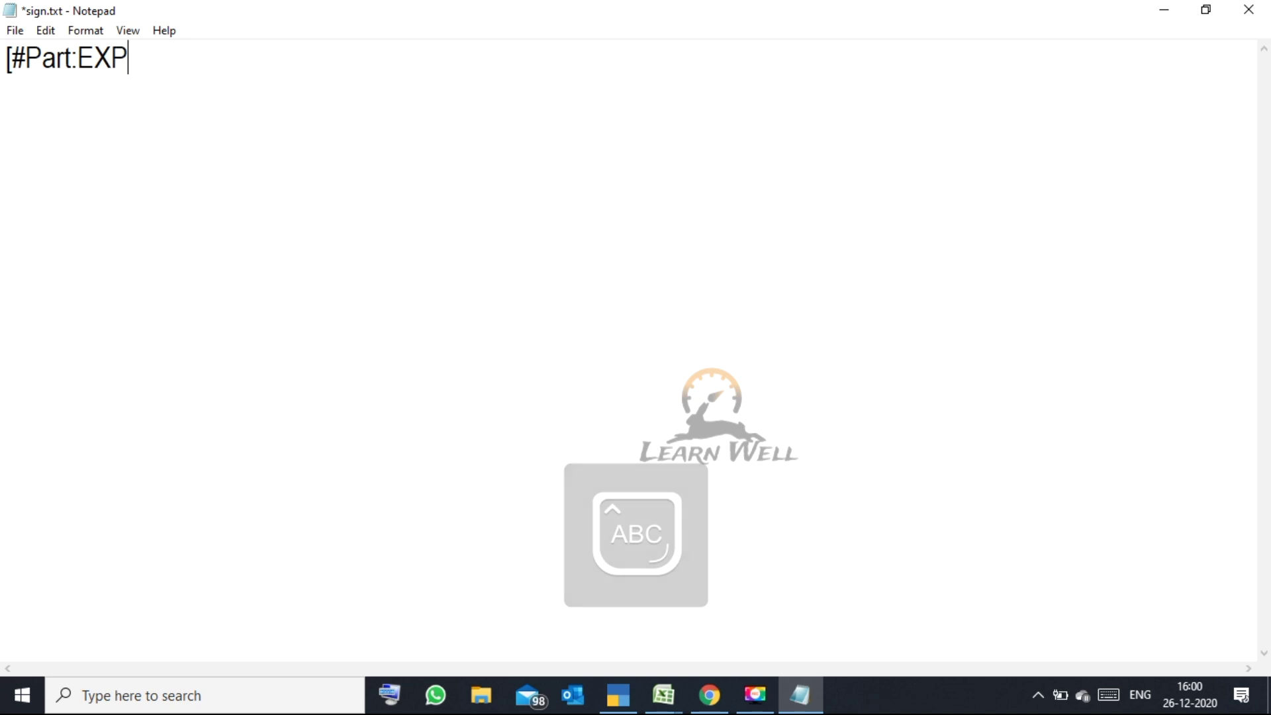
{"action": "type", "text": "INV Signature"}
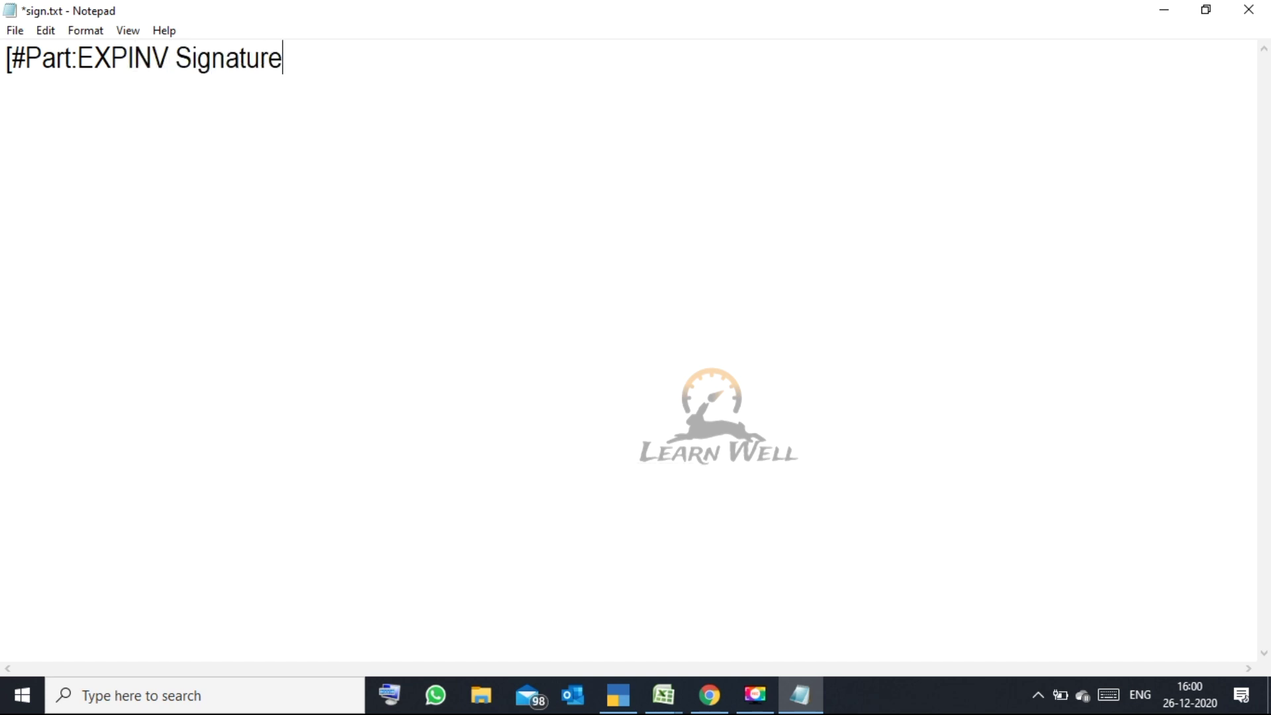
{"action": "type", "text": "]"}
{"action": "key", "text": "Return"}
Add the line Delete:Line:EXPSMP Signature.
{"action": "type", "text": "de"}
{"action": "key", "text": "BackSpace"}
{"action": "key", "text": "BackSpace"}
{"action": "type", "text": "Delete:"}
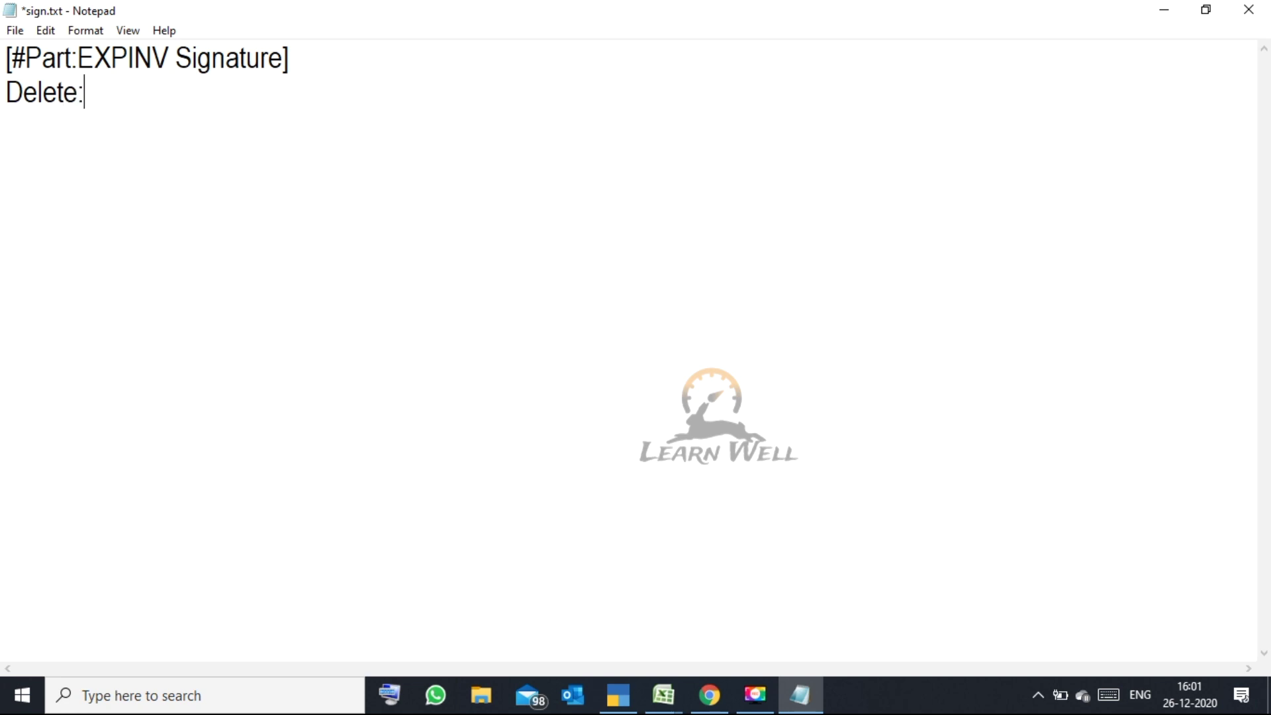
{"action": "type", "text": "Line:"}
{"action": "type", "text": "E"}
{"action": "key", "text": "Caps_Lock"}
{"action": "type", "text": "XPSMP sIG"}
{"action": "key", "text": "BackSpace"}
{"action": "key", "text": "BackSpace"}
{"action": "key", "text": "Caps_Lock"}
{"action": "key", "text": "BackSpace"}
{"action": "type", "text": "Signature"}
{"action": "key", "text": "Return"}
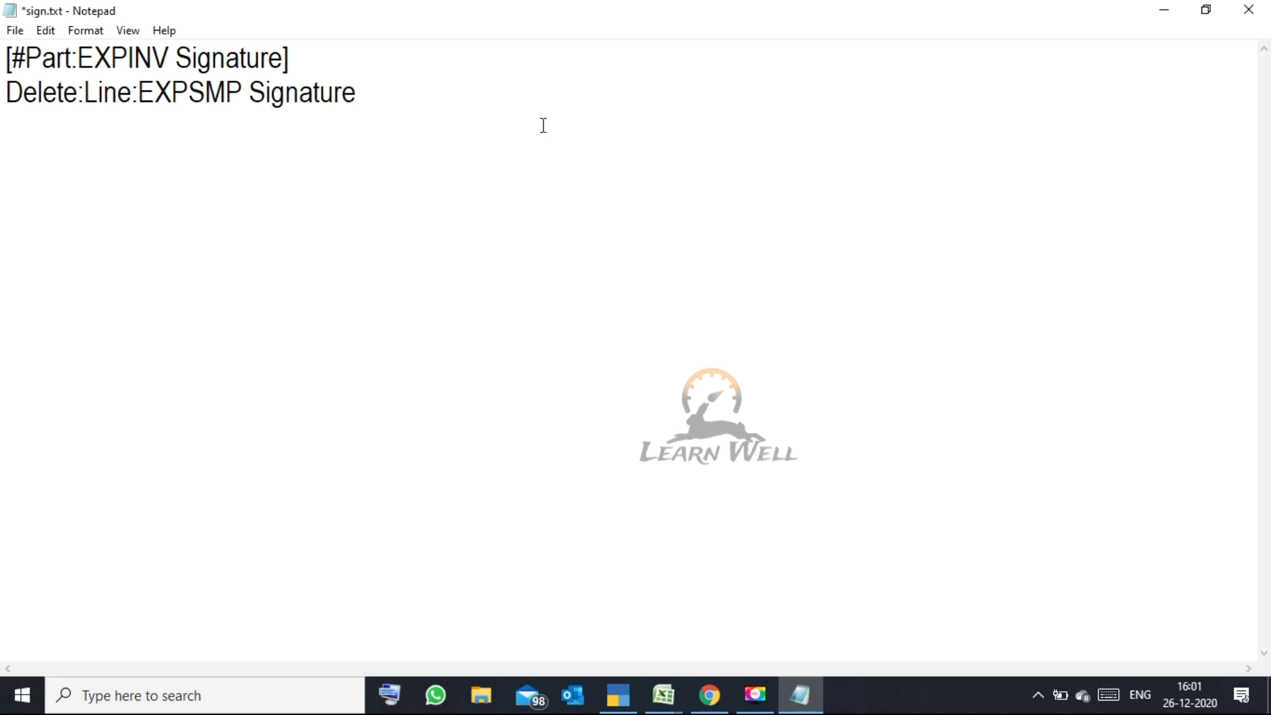
Duplicate that line and change the copy to Delete:Line:EXPSMP Authourity.
{"action": "left_click", "coordinate": [425, 92]}
{"action": "key", "text": "shift+Home"}
{"action": "key", "text": "ctrl+c"}
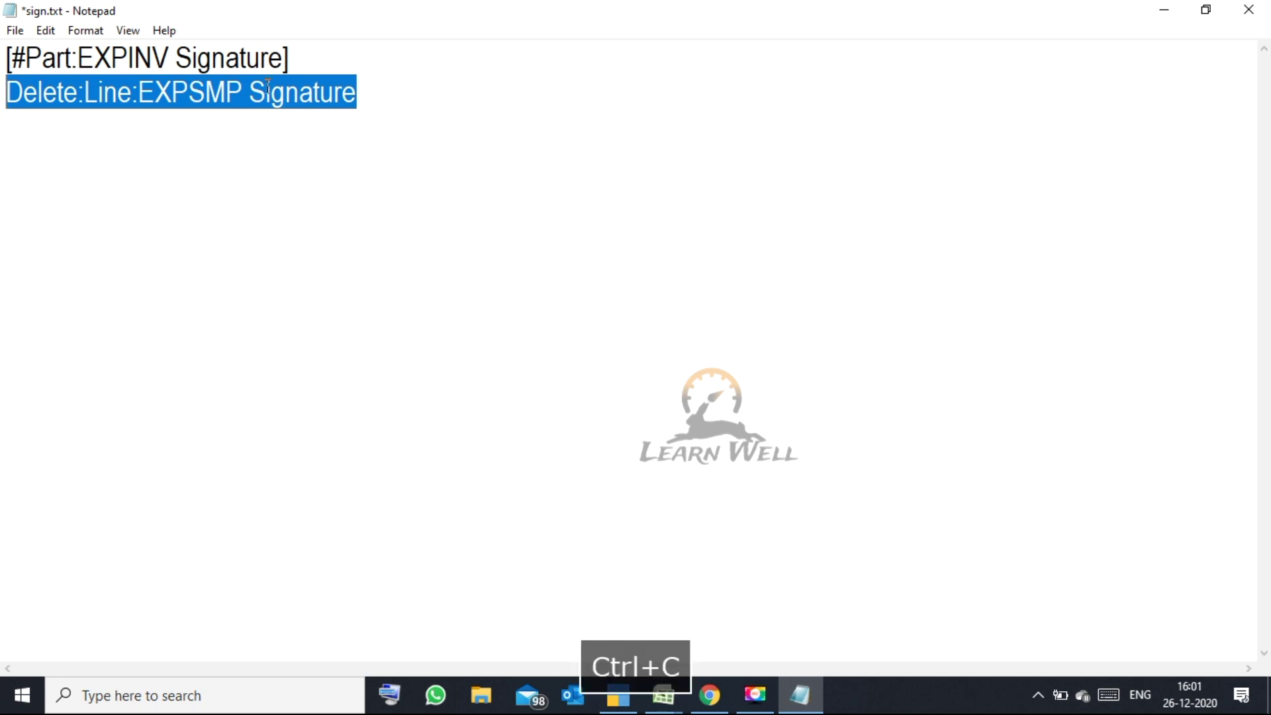
{"action": "left_click", "coordinate": [8, 141]}
{"action": "key", "text": "ctrl+v"}
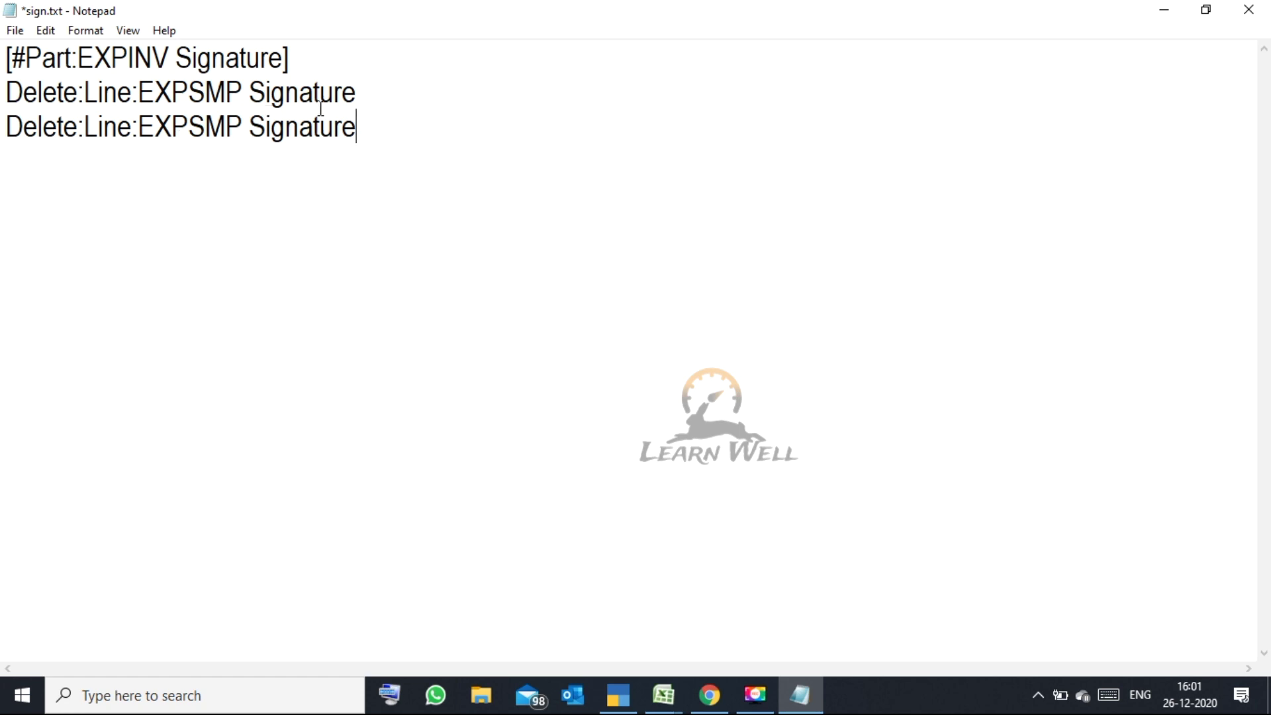
{"action": "left_click", "coordinate": [366, 123]}
{"action": "left_click_drag", "start_coordinate": [366, 123], "coordinate": [255, 128]}
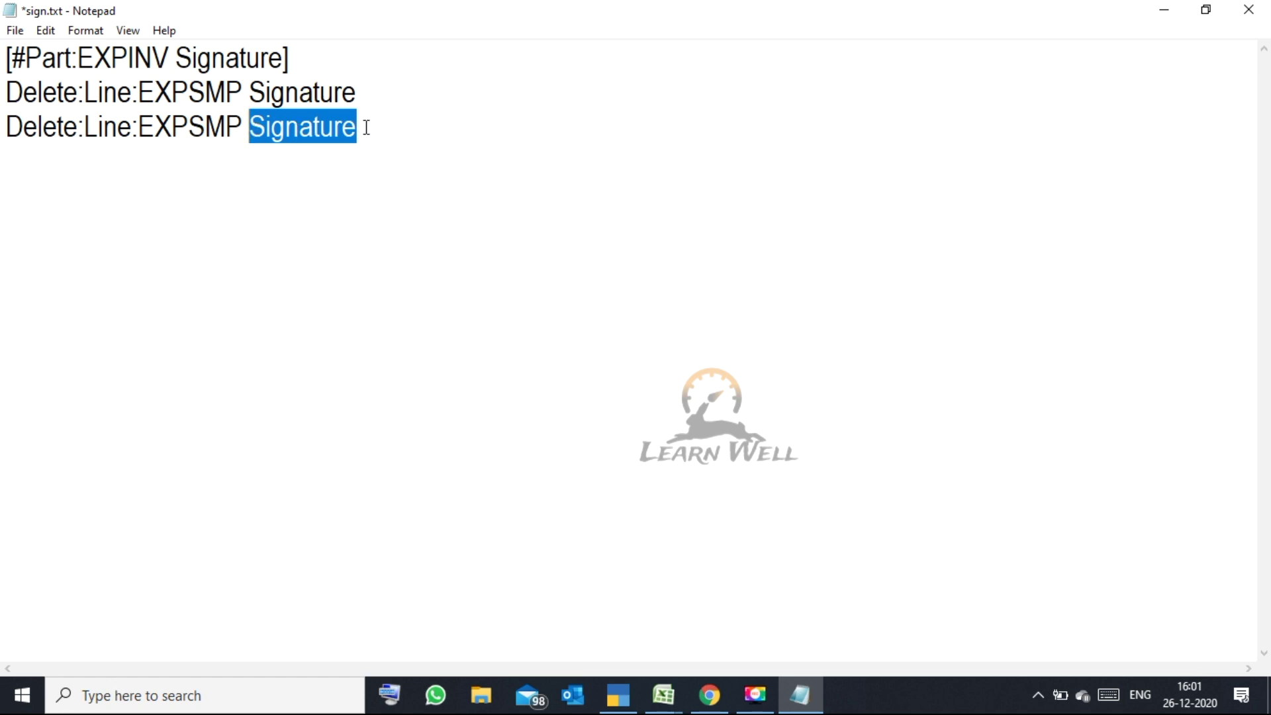
{"action": "type", "text": "Autho9"}
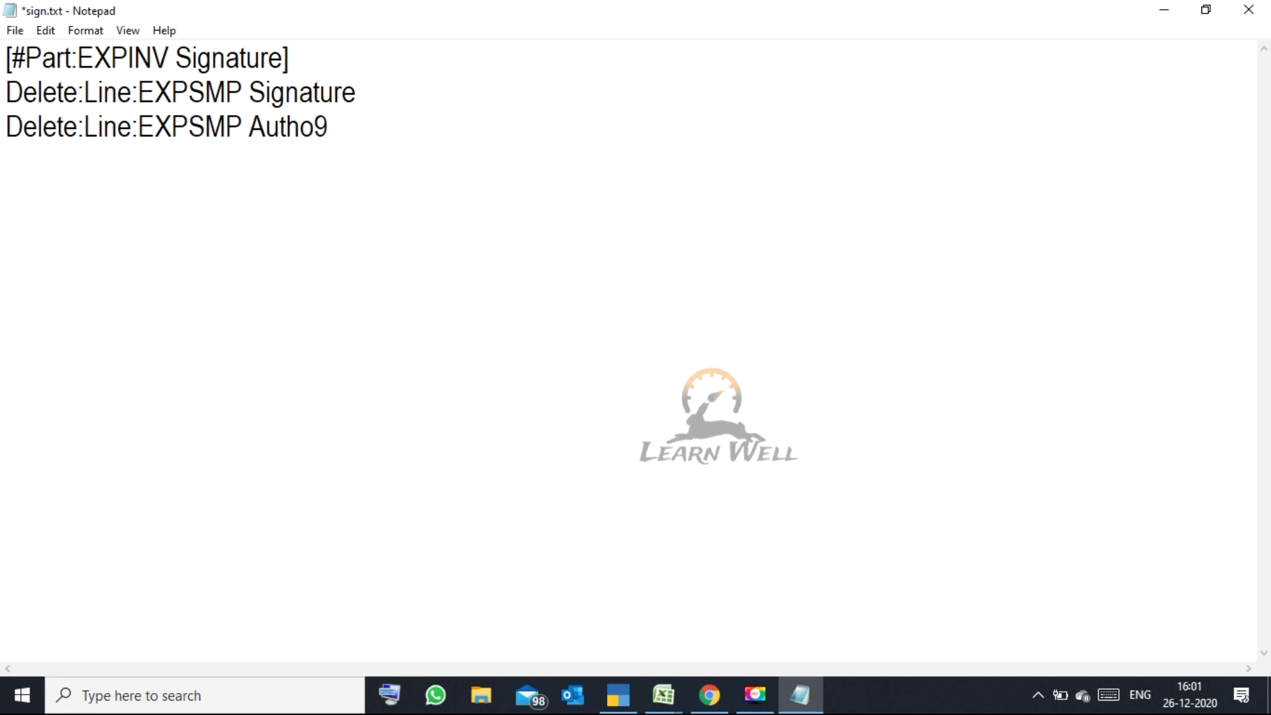
{"action": "key", "text": "BackSpace"}
{"action": "type", "text": "urity"}
{"action": "key", "text": "Return"}
{"action": "type", "text": "Add:L"}
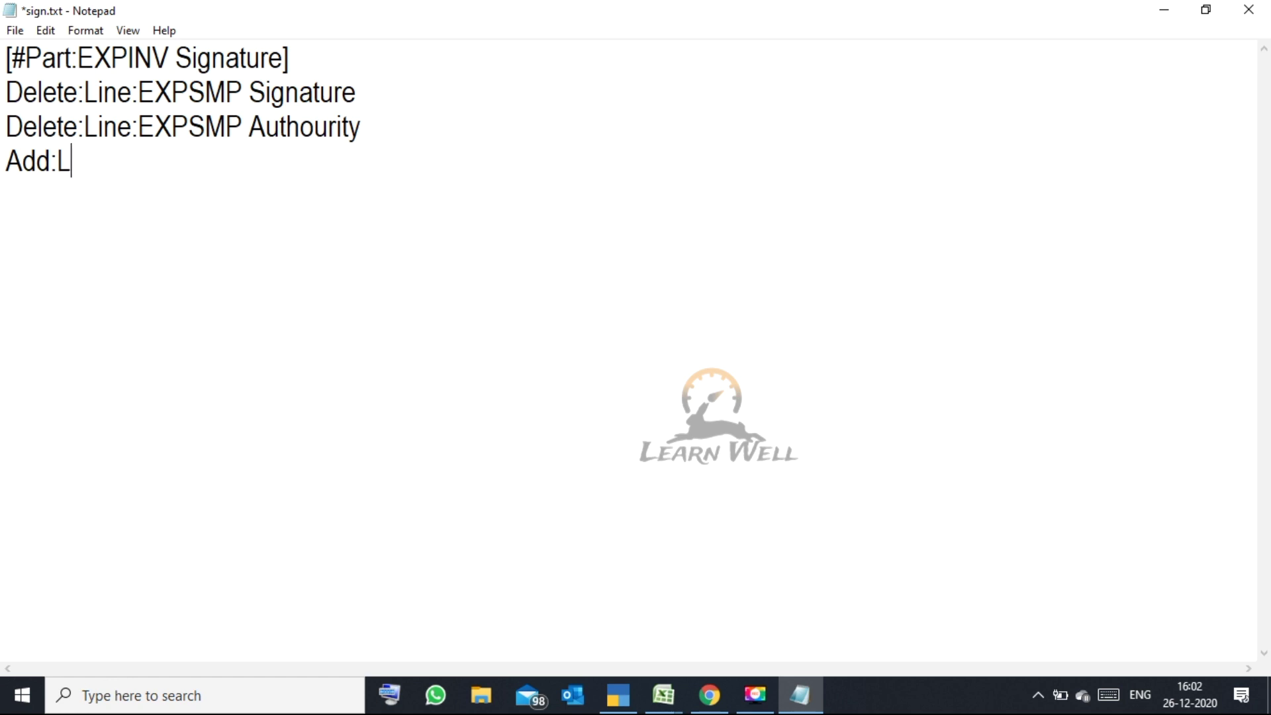
Complete the line as Add:Right Part:LearnwellSign and copy the name LearnwellSign.
{"action": "key", "text": "BackSpace"}
{"action": "type", "text": "Right"}
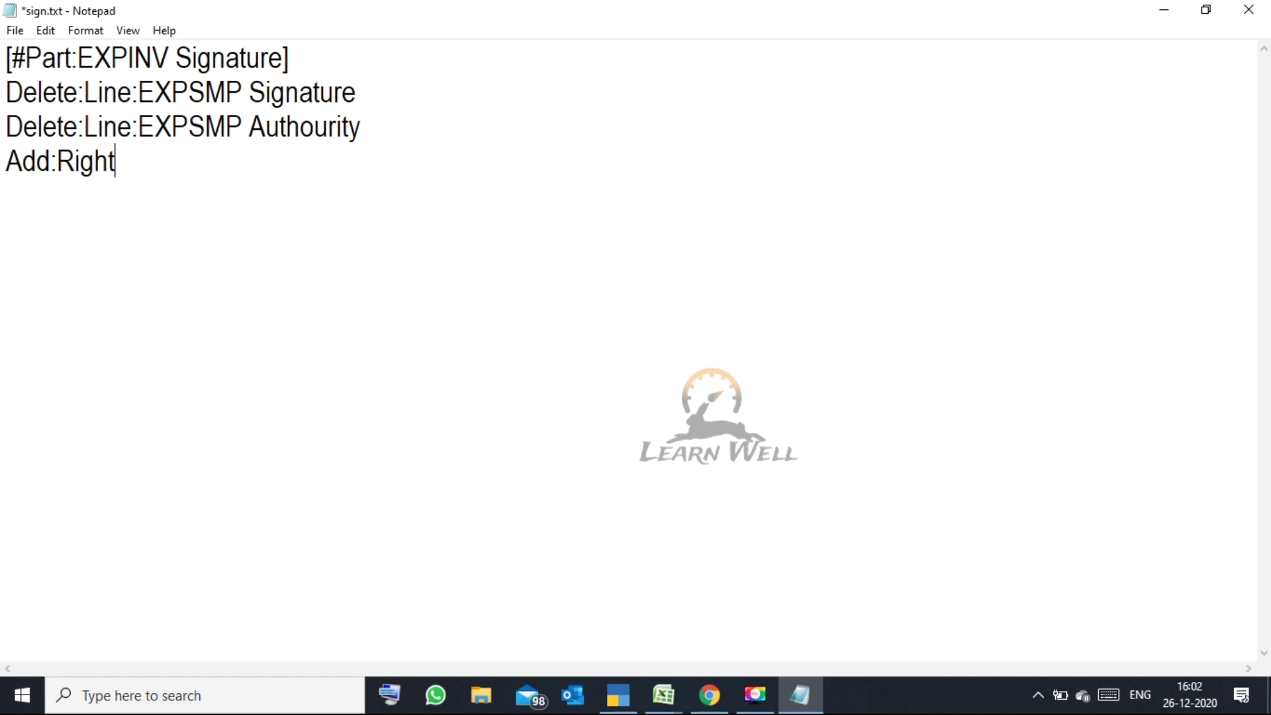
{"action": "type", "text": " Part:"}
{"action": "type", "text": "Lea"}
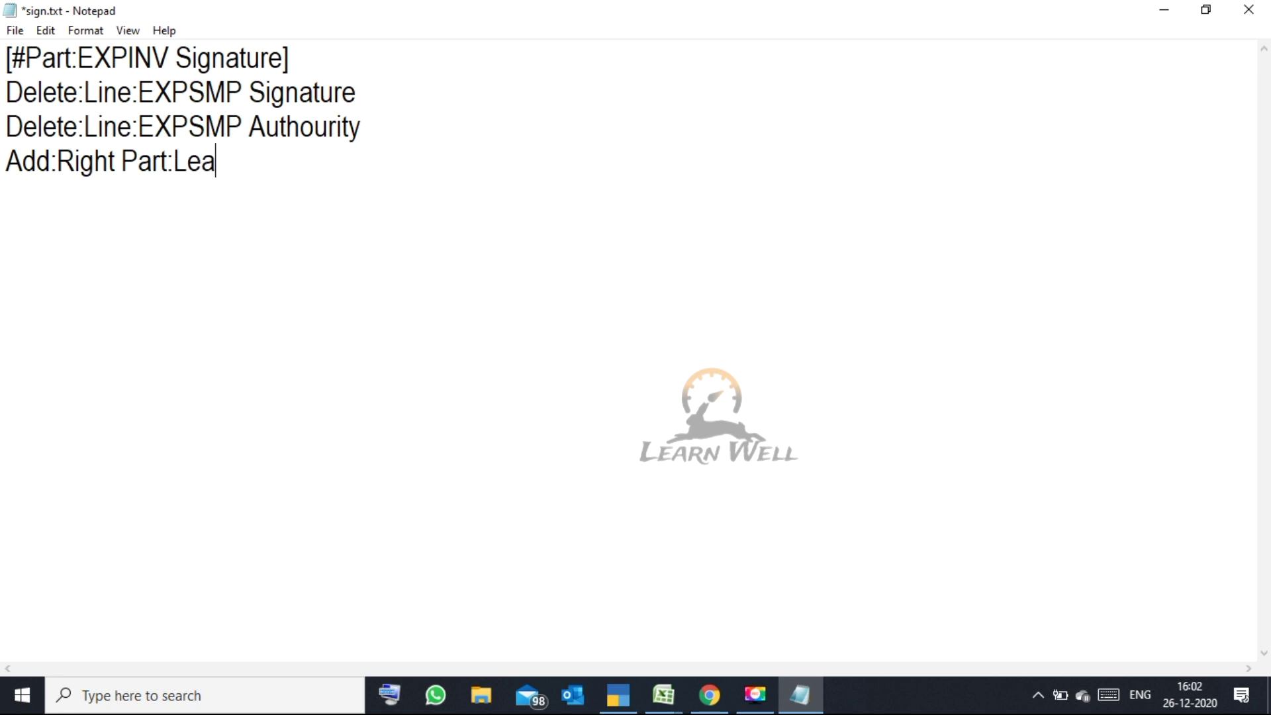
{"action": "type", "text": "rnwellSign"}
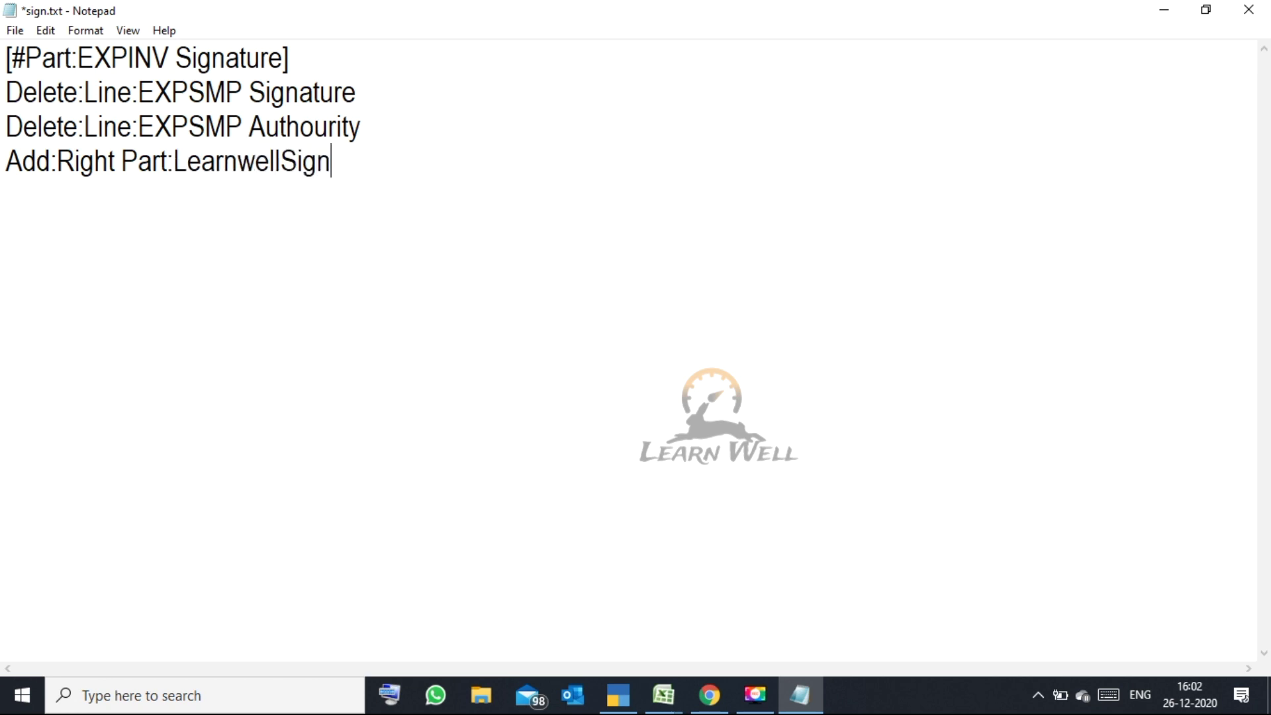
{"action": "key", "text": "shift+Left"}
{"action": "key", "text": "shift+Left"}
{"action": "key", "text": "shift+Left"}
{"action": "key", "text": "shift+Left"}
{"action": "key", "text": "shift+Left"}
{"action": "key", "text": "shift+Left"}
{"action": "key", "text": "shift+Left"}
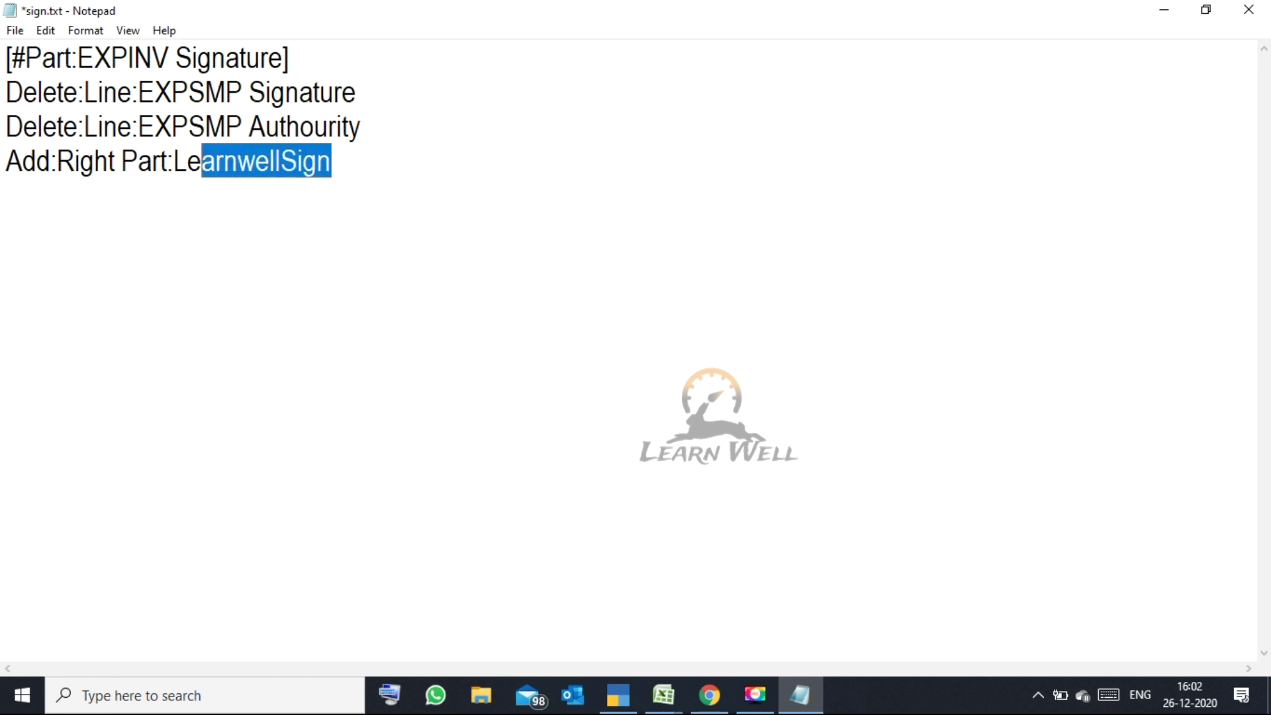
{"action": "key", "text": "shift+Left"}
{"action": "key", "text": "shift+Left"}
{"action": "key", "text": "ctrl+c"}
{"action": "key", "text": "Right"}
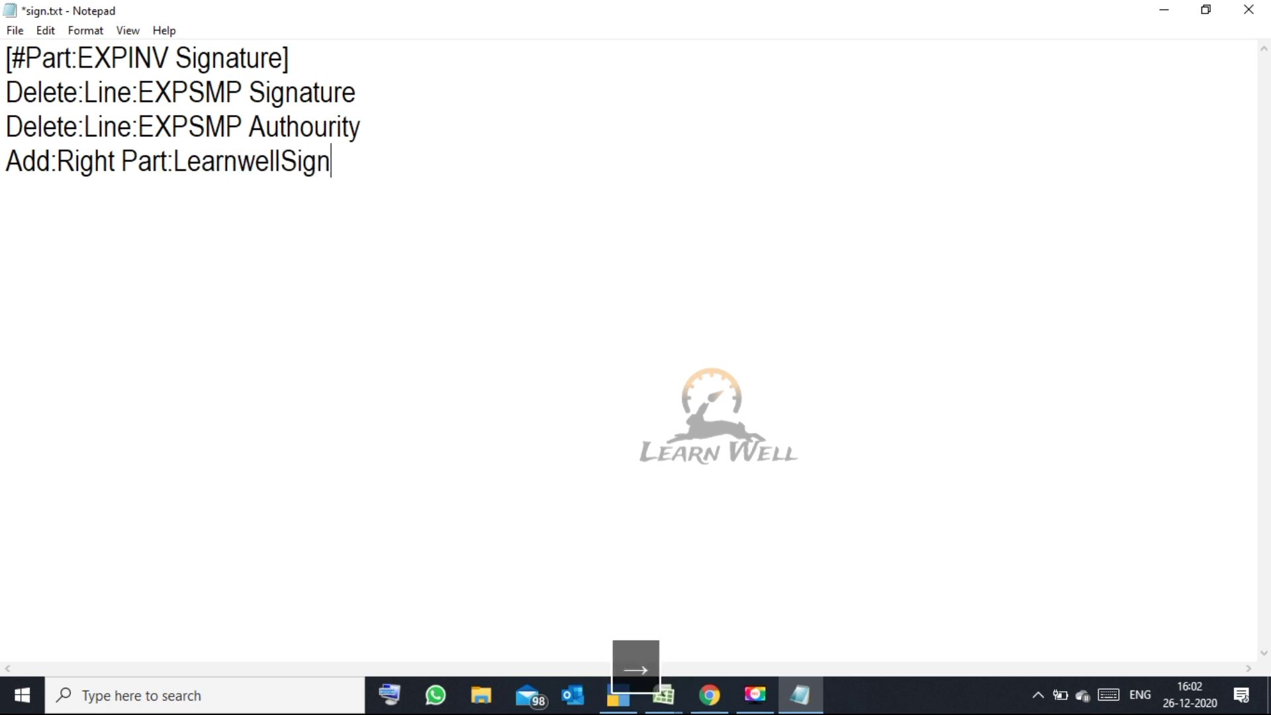
Add a [Part:LearnwellSign] section with an empty Graph Type:"" line.
{"action": "key", "text": "Return"}
{"action": "key", "text": "Return"}
{"action": "type", "text": "["}
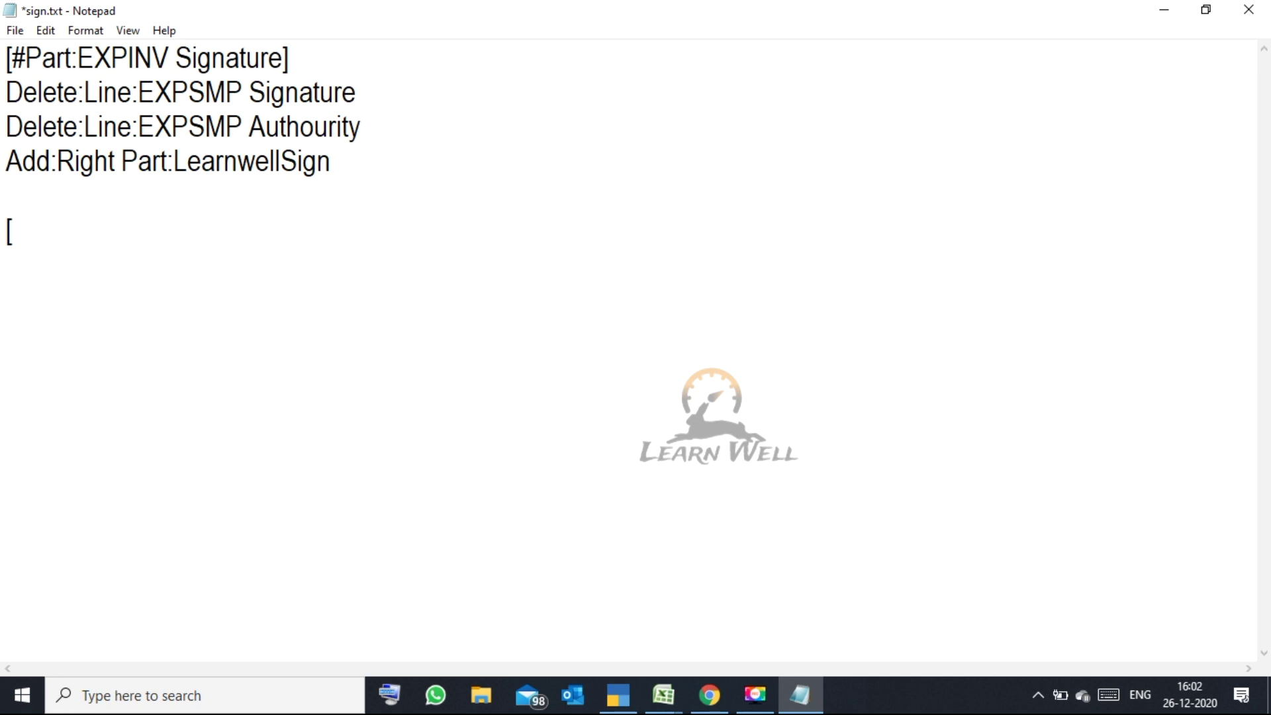
{"action": "type", "text": "Part:"}
{"action": "key", "text": "ctrl+v"}
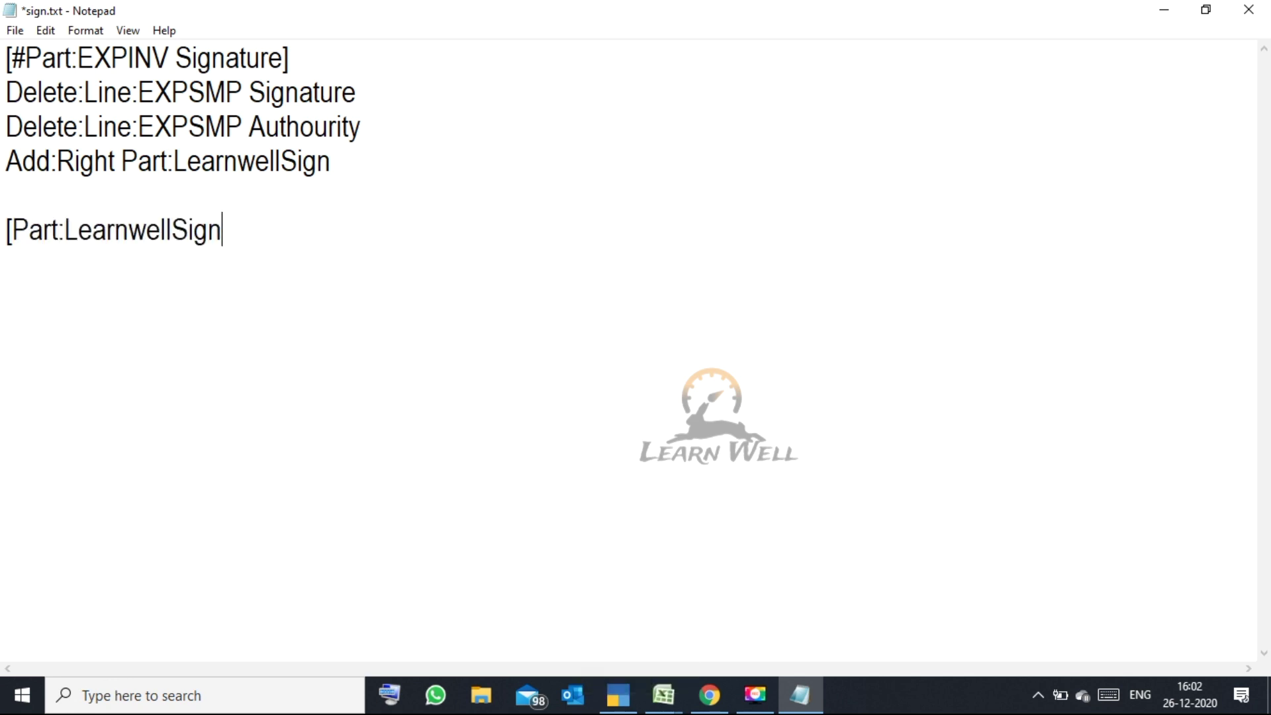
{"action": "type", "text": "]"}
{"action": "key", "text": "Return"}
{"action": "type", "text": "Graph"}
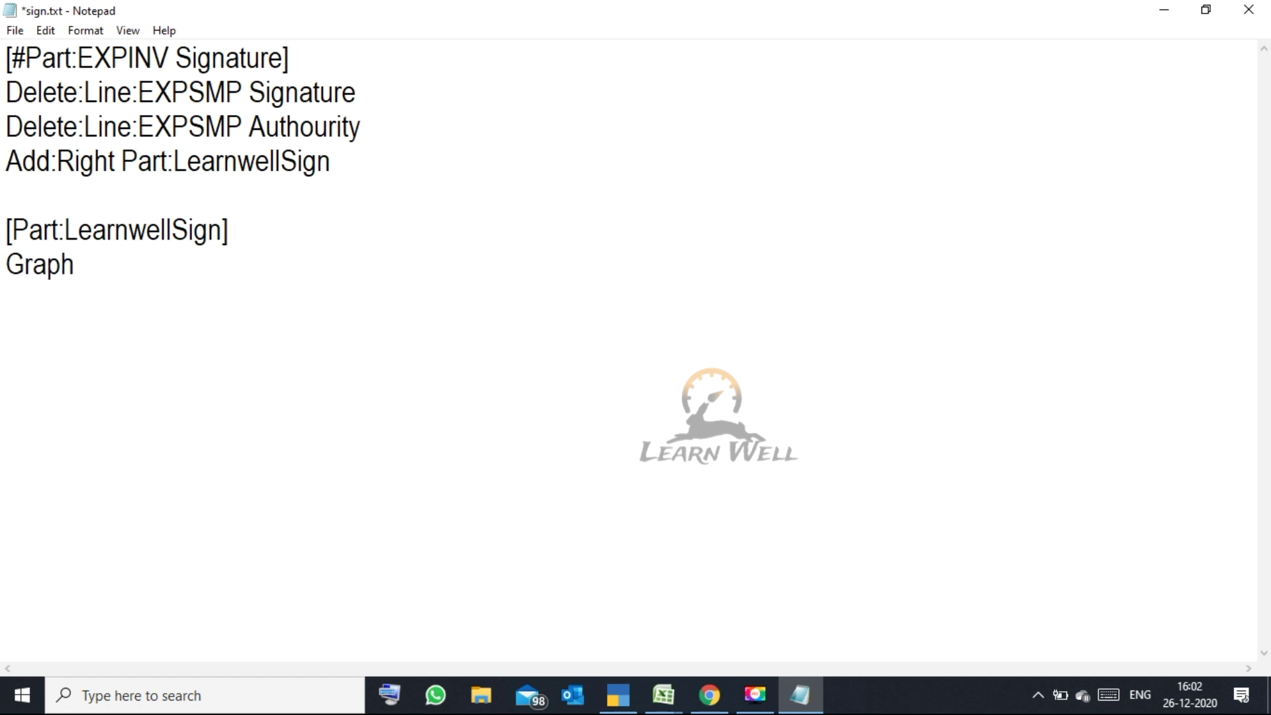
{"action": "type", "text": " Type:\"\""}
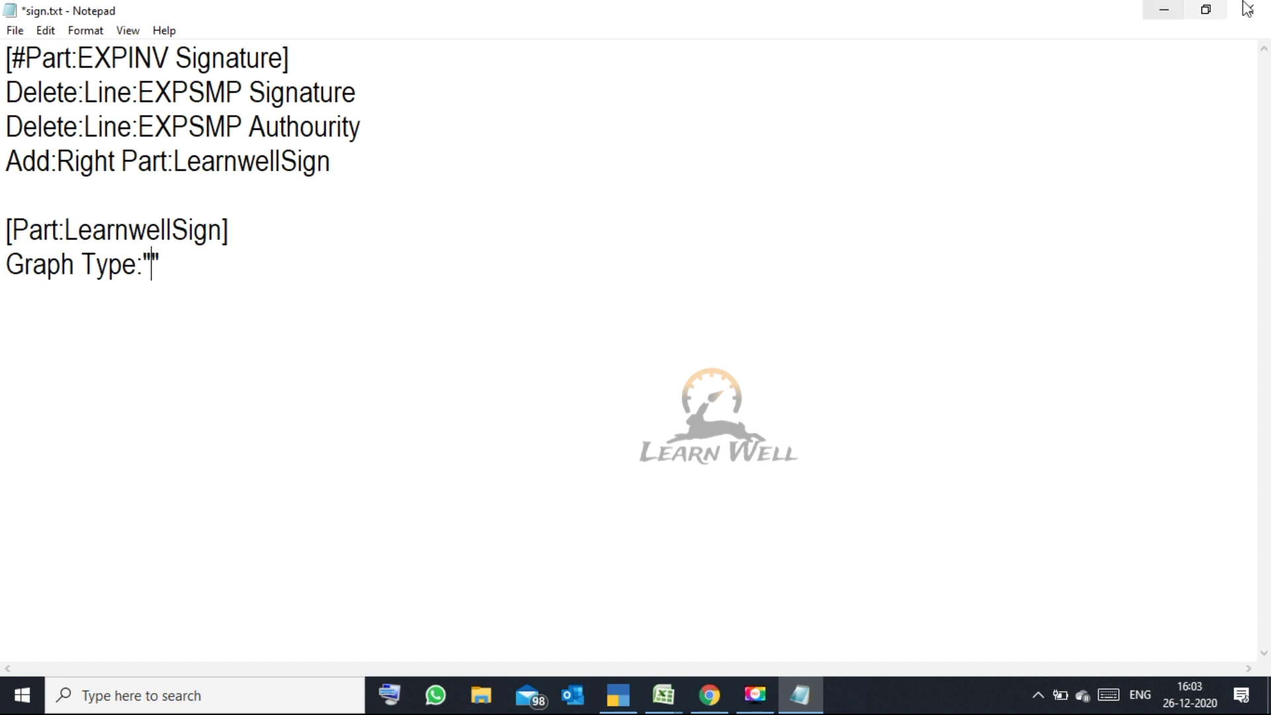
Copy Signed.jpg's full desktop path from its Properties Security tab, then return to sign.txt.
{"action": "left_click", "coordinate": [1164, 9]}
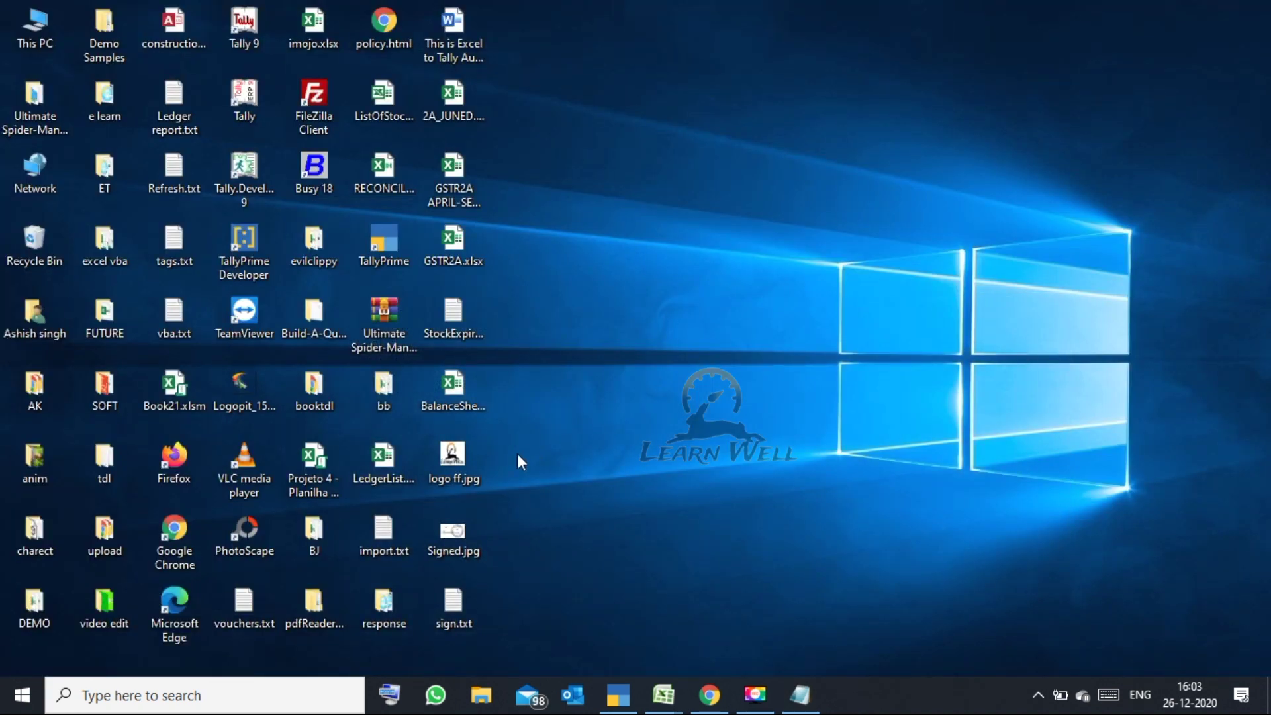
{"action": "right_click", "coordinate": [456, 550]}
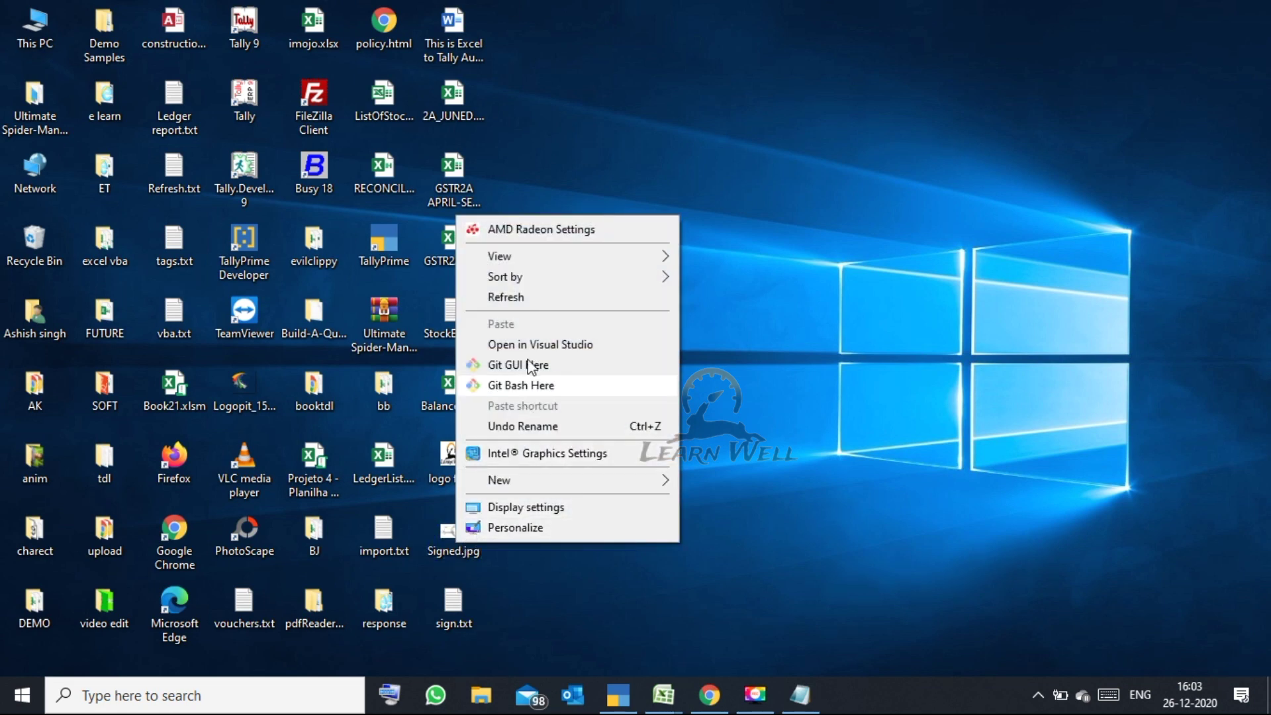
{"action": "left_click", "coordinate": [441, 538]}
{"action": "double_click", "coordinate": [441, 537]}
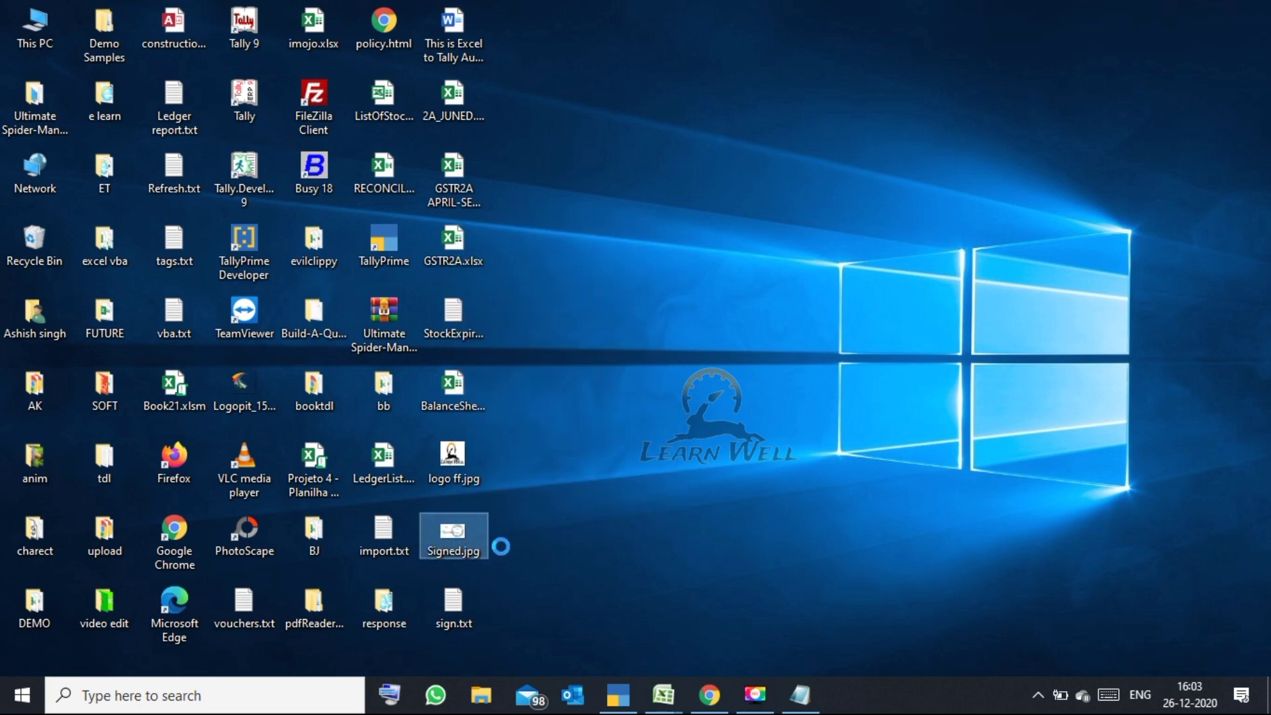
{"action": "right_click", "coordinate": [440, 537]}
{"action": "left_click", "coordinate": [498, 661]}
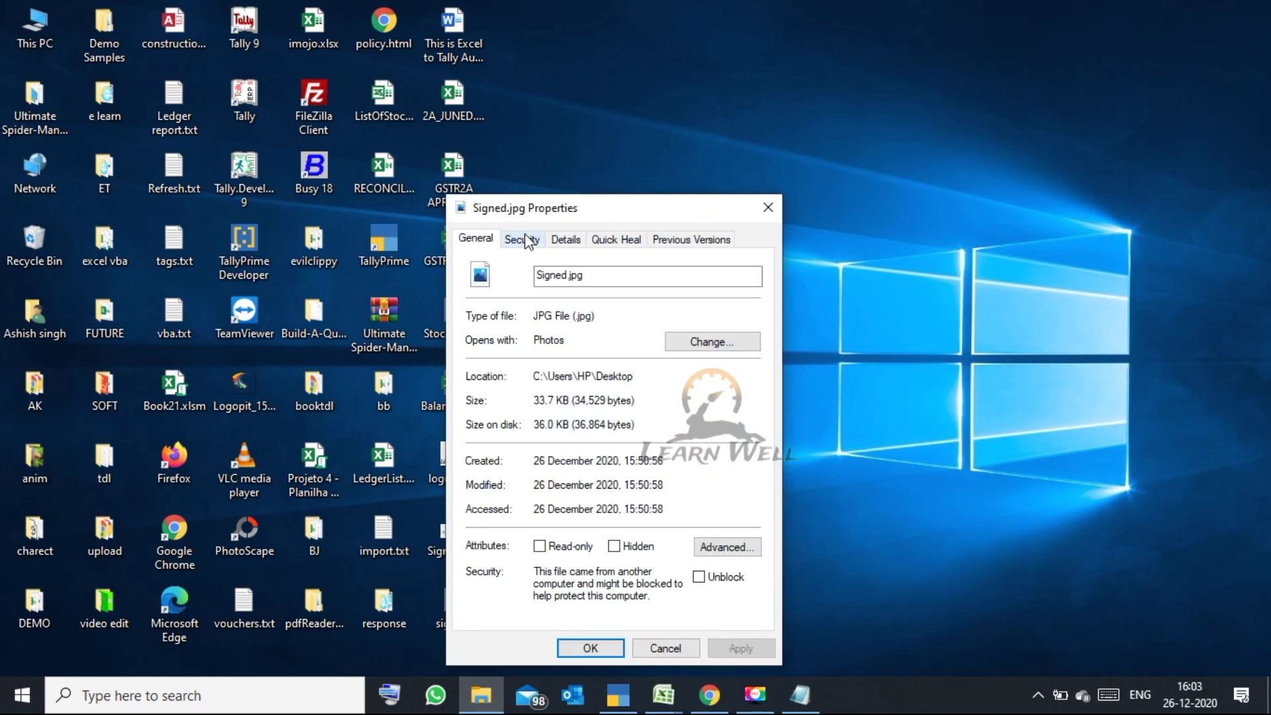
{"action": "left_click", "coordinate": [522, 241]}
{"action": "left_click_drag", "start_coordinate": [541, 266], "coordinate": [694, 262]}
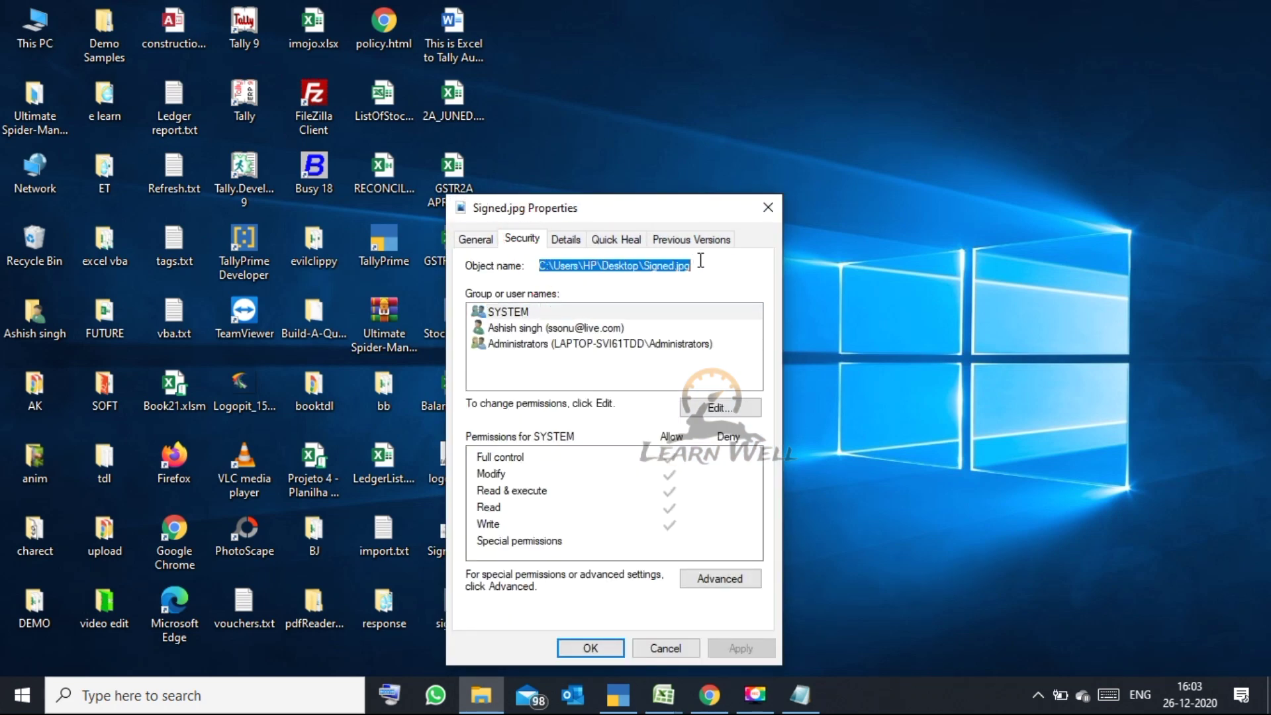
{"action": "key", "text": "Escape"}
{"action": "left_click", "coordinate": [801, 695]}
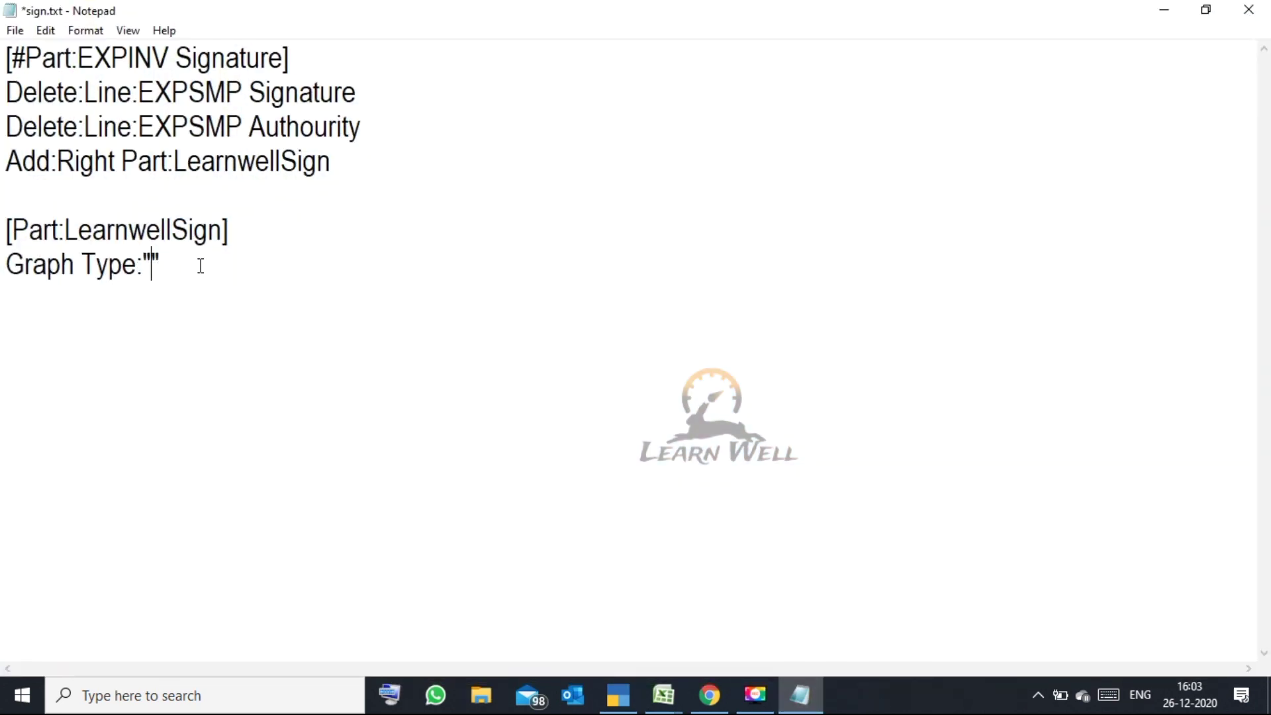
Paste the Signed.jpg path inside the Graph Type quotes.
{"action": "key", "text": "ctrl+v"}
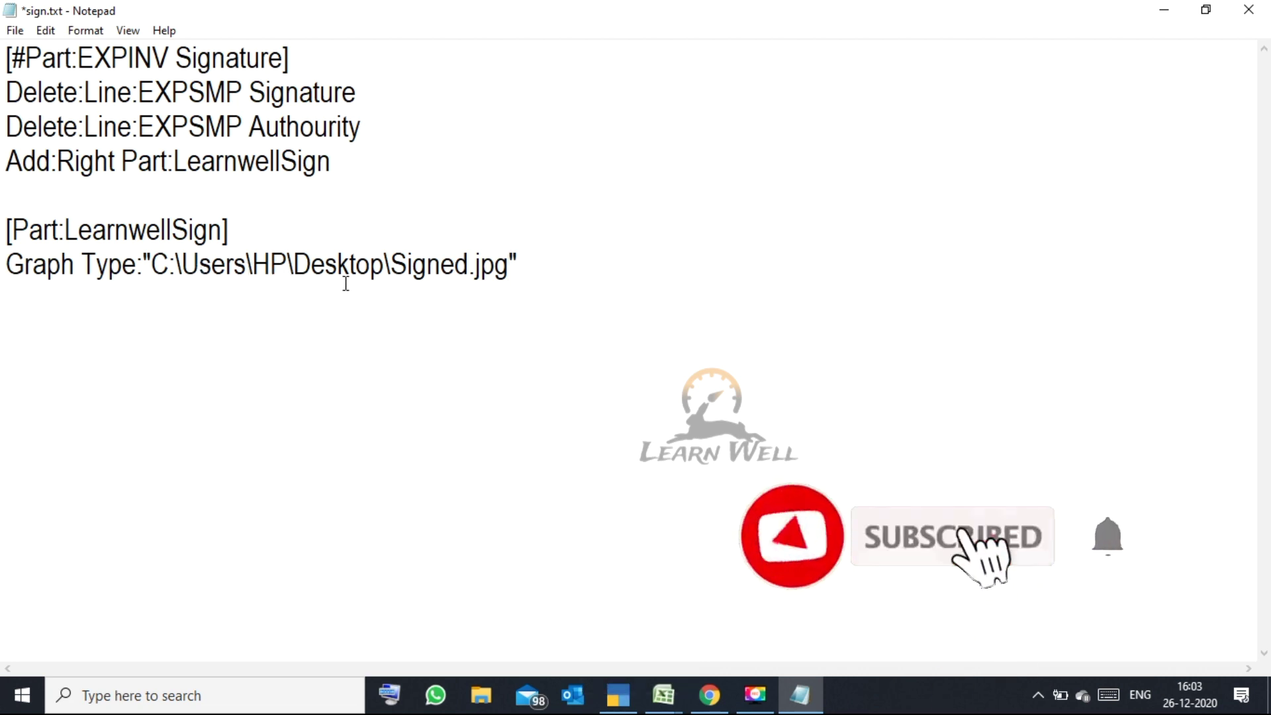
{"action": "left_click", "coordinate": [124, 309]}
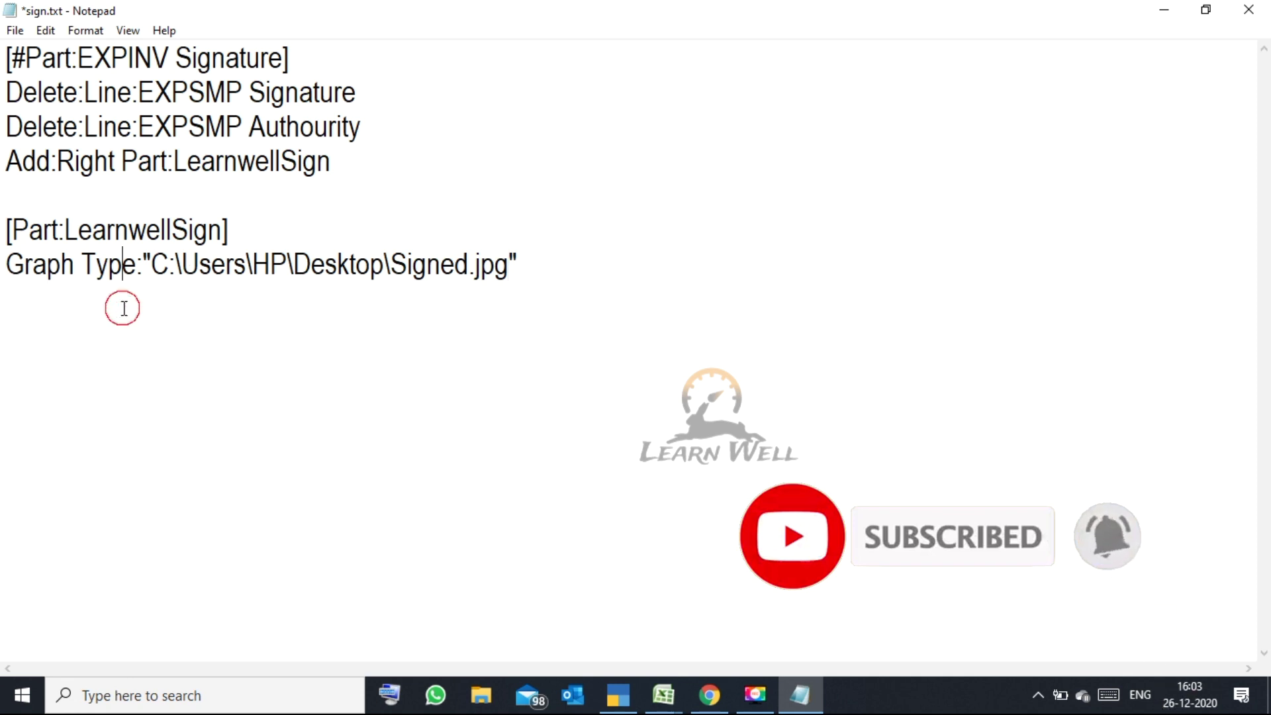
{"action": "left_click", "coordinate": [608, 262]}
{"action": "key", "text": "Left"}
{"action": "key", "text": "shift+Left"}
{"action": "key", "text": "shift+Left"}
{"action": "key", "text": "shift+Left"}
{"action": "left_click", "coordinate": [538, 278]}
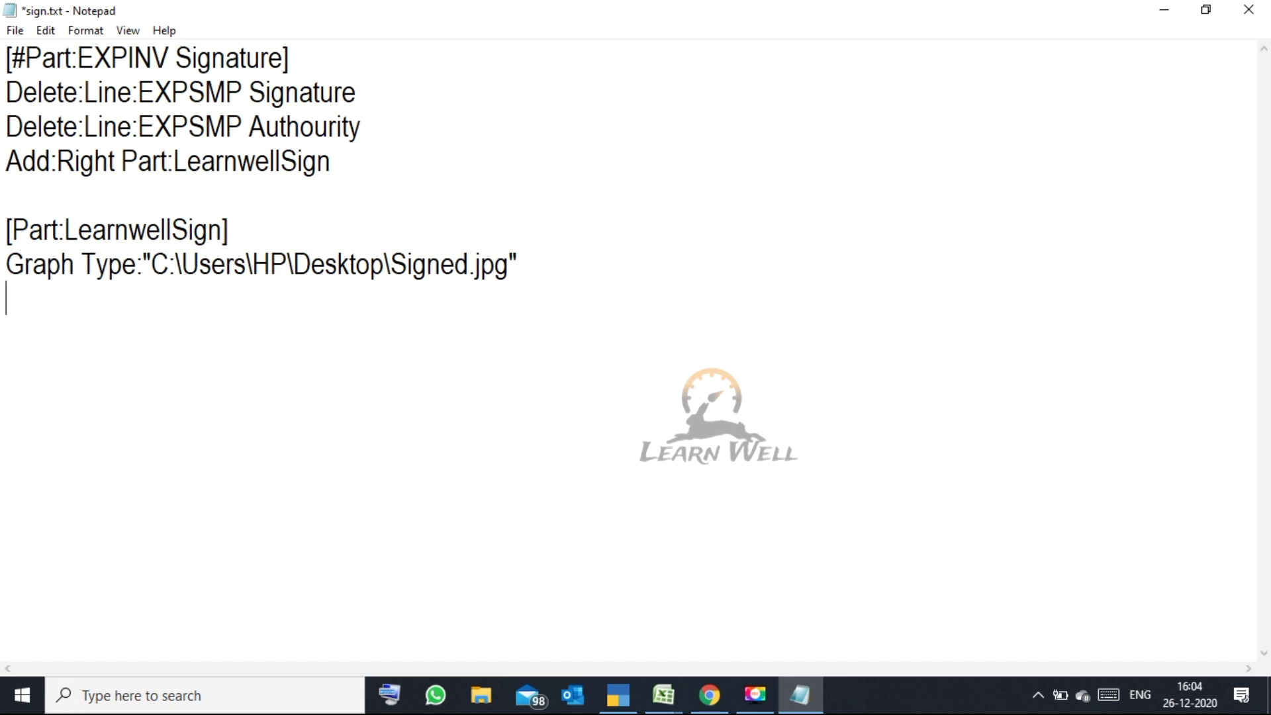
Add Horizontal Alignment : Center, Height:2.00 Cm and Width:10.00 Cm lines, then start a Line entry.
{"action": "type", "text": "Horizontal"}
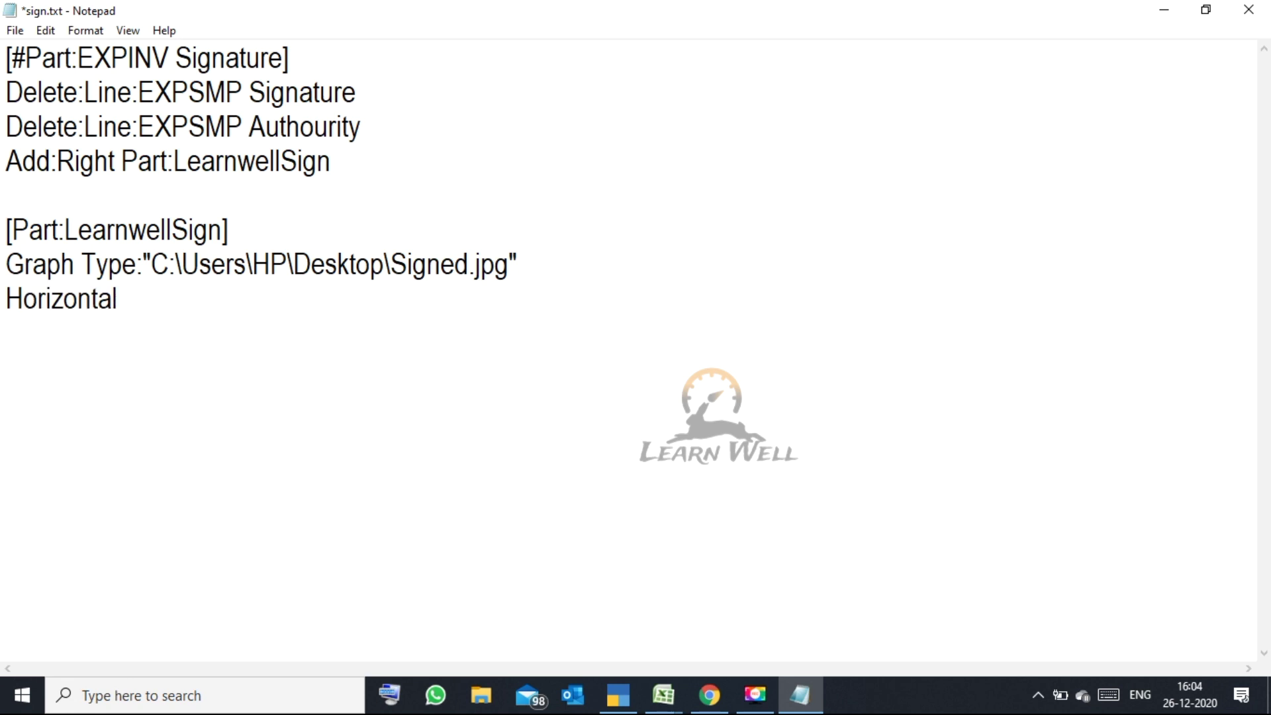
{"action": "type", "text": " Alignment : Ce"}
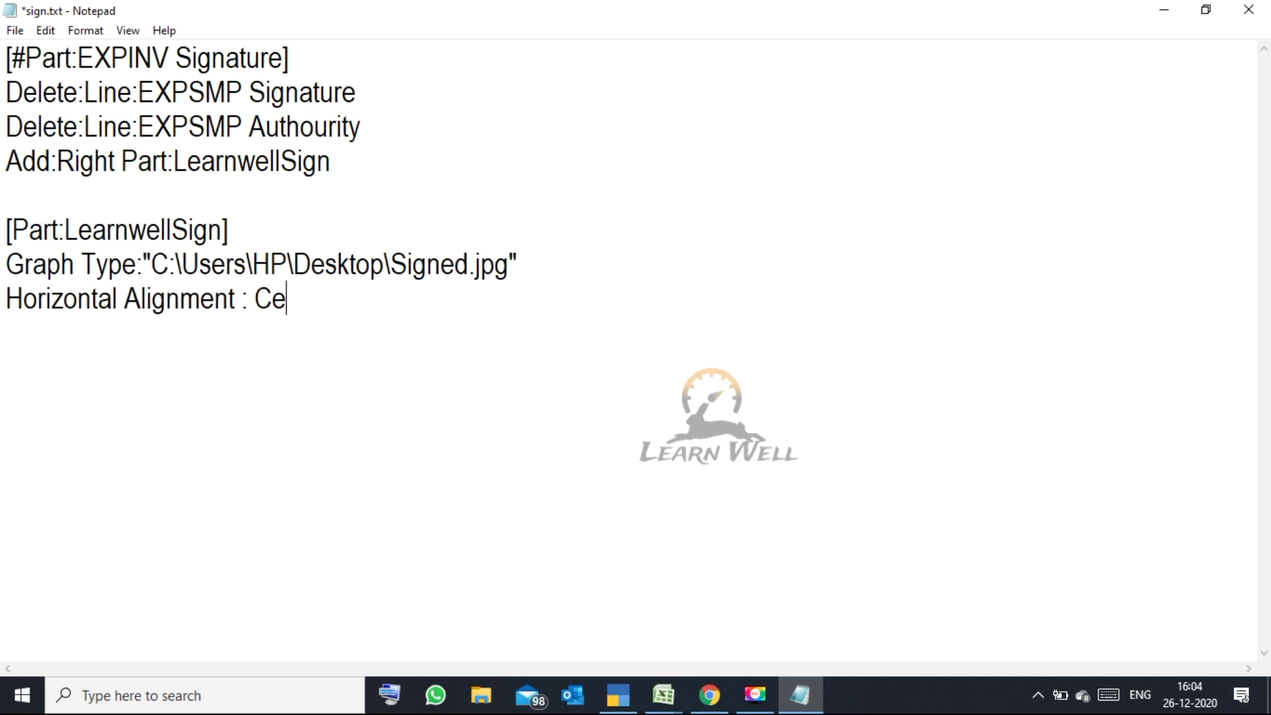
{"action": "type", "text": "nter"}
{"action": "key", "text": "Return"}
{"action": "type", "text": "H"}
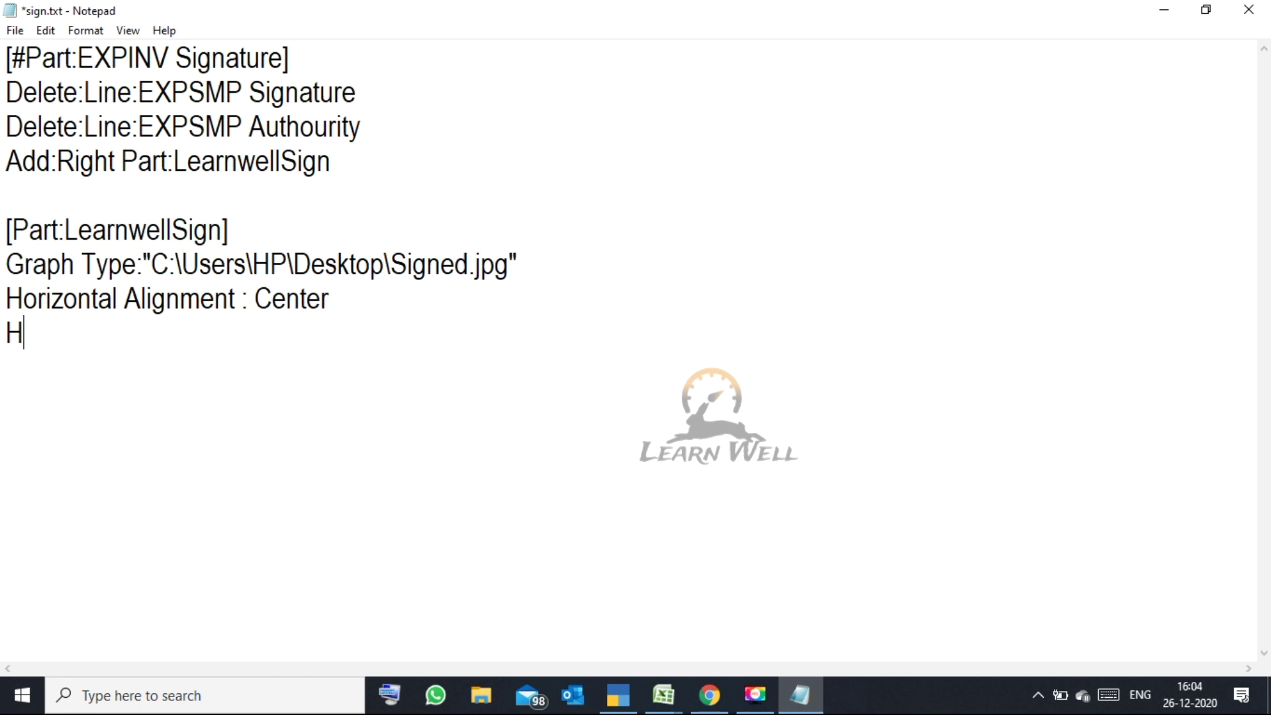
{"action": "type", "text": "eight:"}
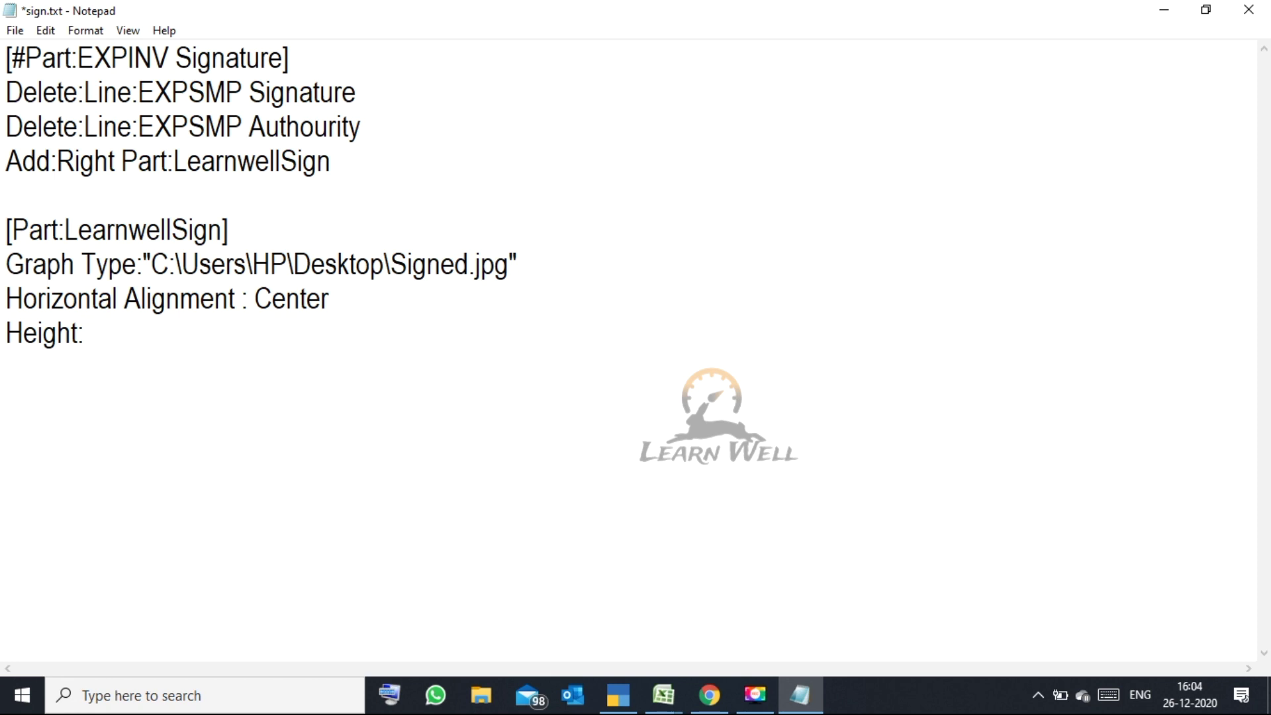
{"action": "type", "text": "2.0"}
{"action": "type", "text": "0"}
{"action": "type", "text": " Cm"}
{"action": "key", "text": "Return"}
{"action": "type", "text": "W"}
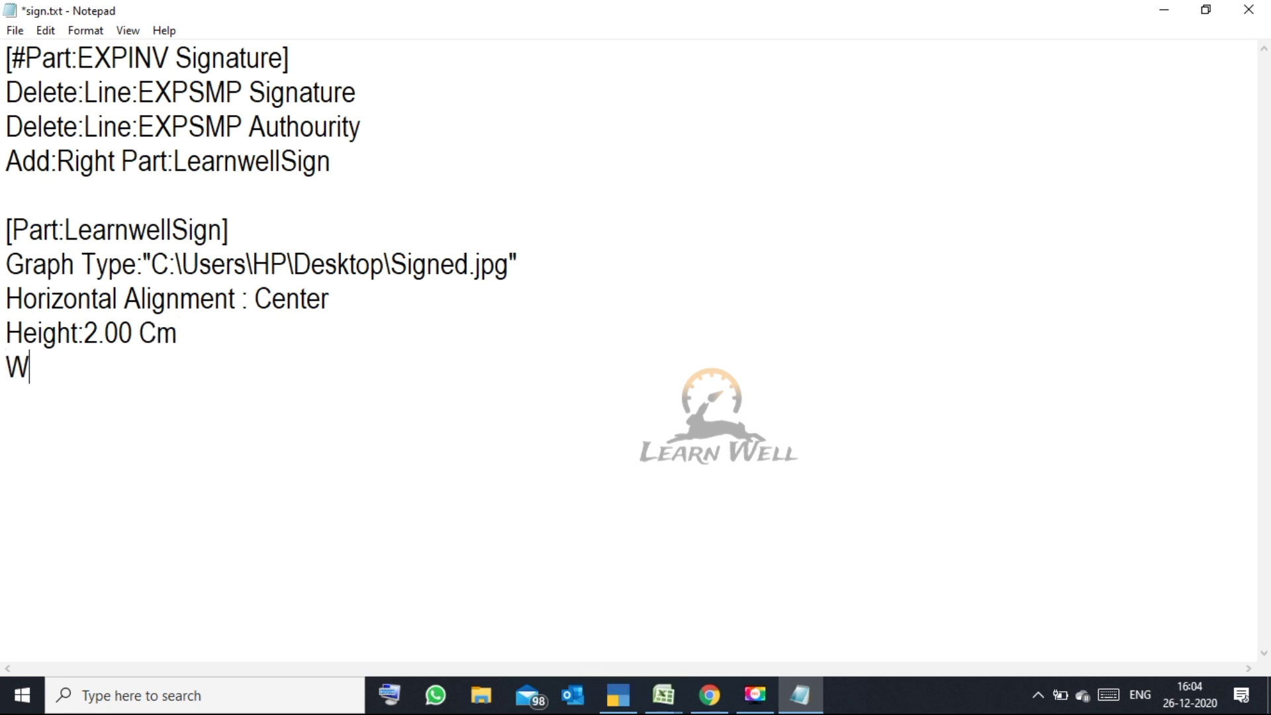
{"action": "type", "text": "idth:"}
{"action": "type", "text": "10.00 C"}
{"action": "key", "text": "BackSpace"}
{"action": "type", "text": "Cm"}
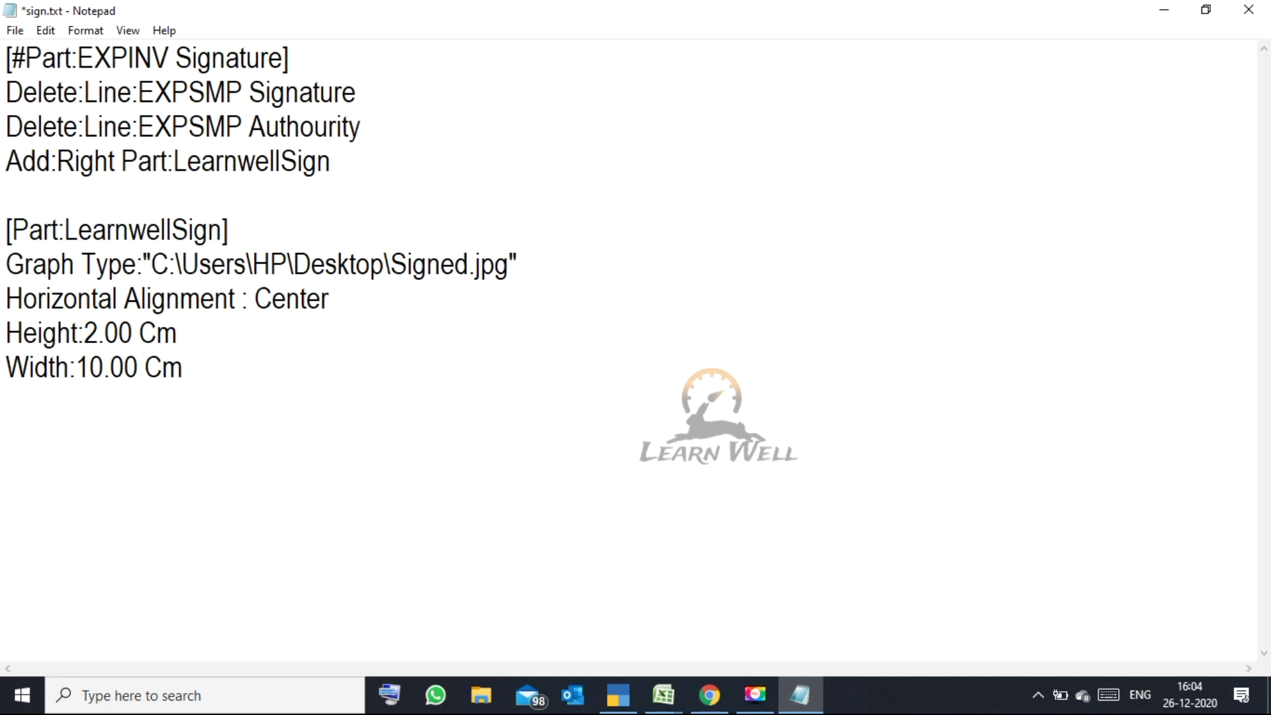
{"action": "key", "text": "Return"}
{"action": "type", "text": "Line:P"}
Set the entry to Line:LW and add a [Line:LW] section containing Field:Simple Field.
{"action": "key", "text": "BackSpace"}
{"action": "type", "text": "LW"}
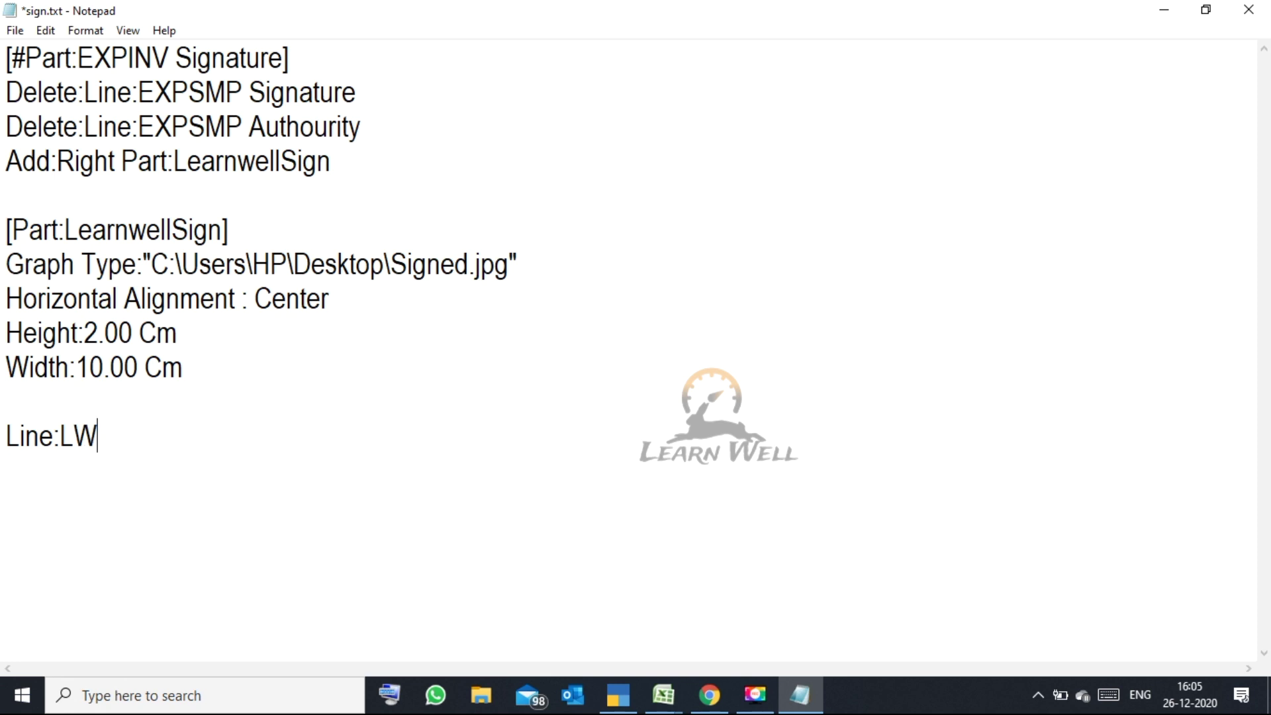
{"action": "key", "text": "shift+Left"}
{"action": "key", "text": "shift+Left"}
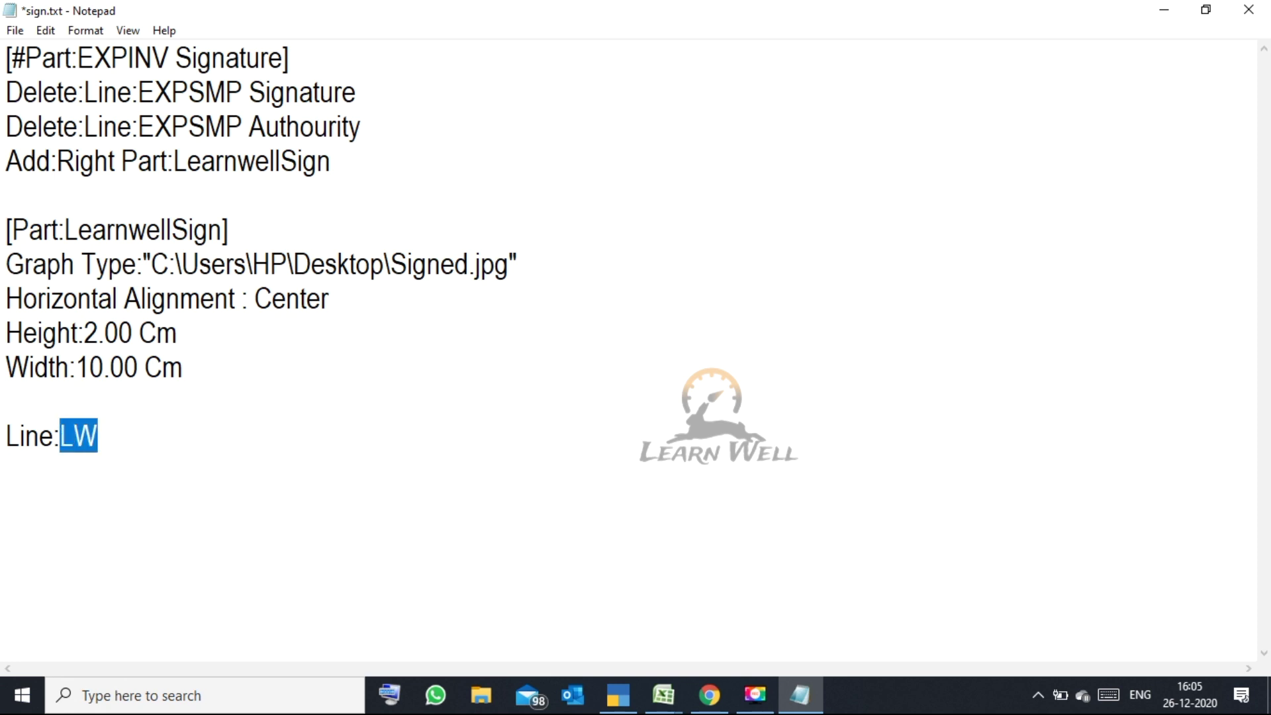
{"action": "key", "text": "ctrl+c"}
{"action": "key", "text": "Right"}
{"action": "key", "text": "Return"}
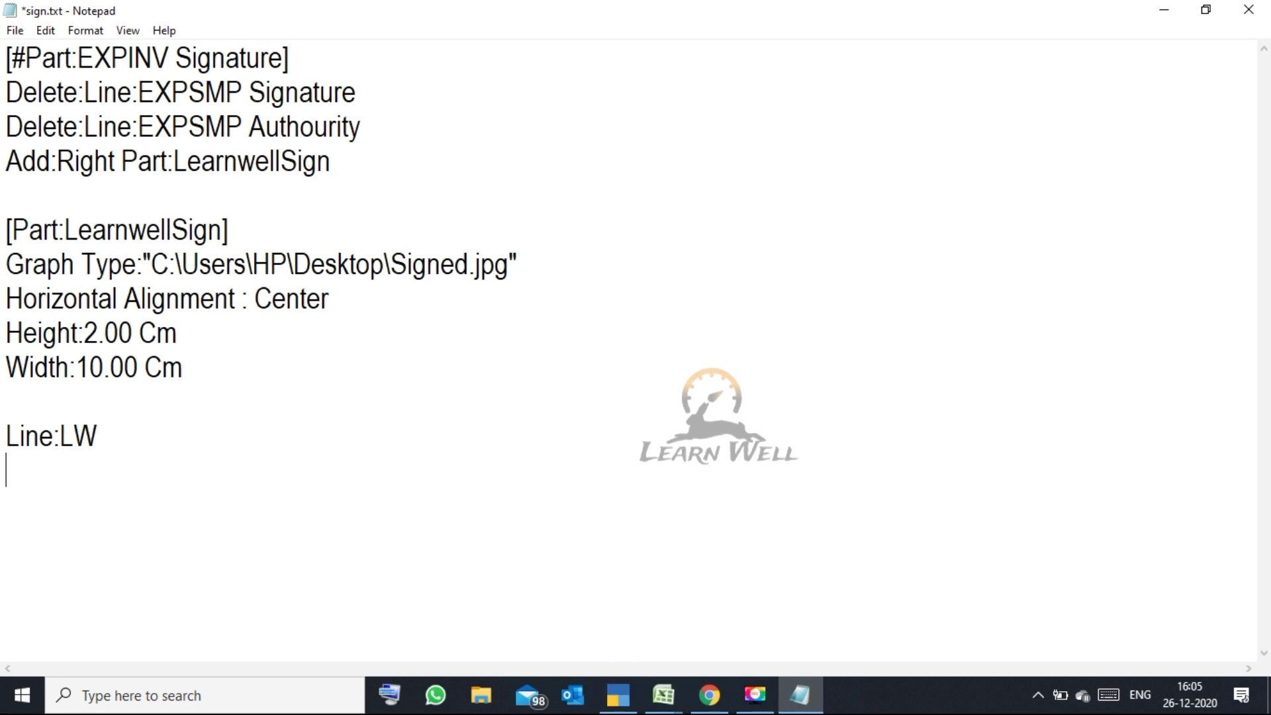
{"action": "type", "text": "["}
{"action": "type", "text": "Line:"}
{"action": "key", "text": "ctrl+v"}
{"action": "type", "text": "]"}
{"action": "key", "text": "Return"}
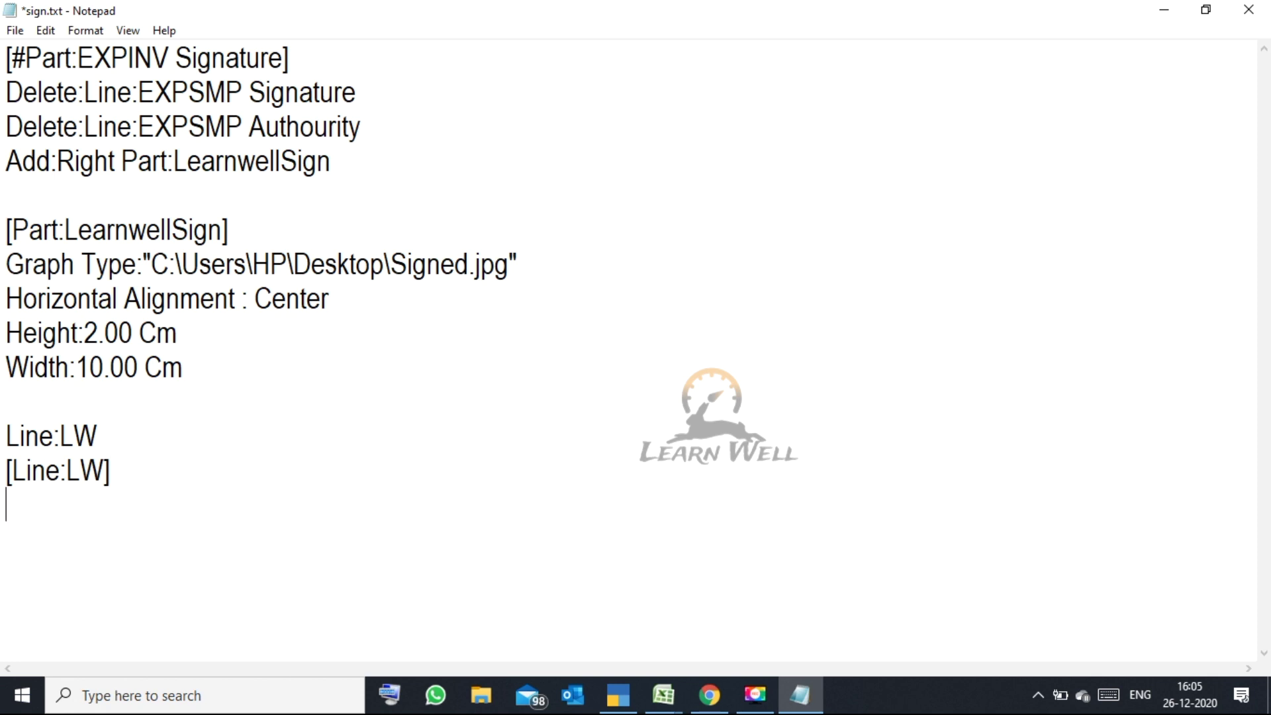
{"action": "type", "text": "Field"}
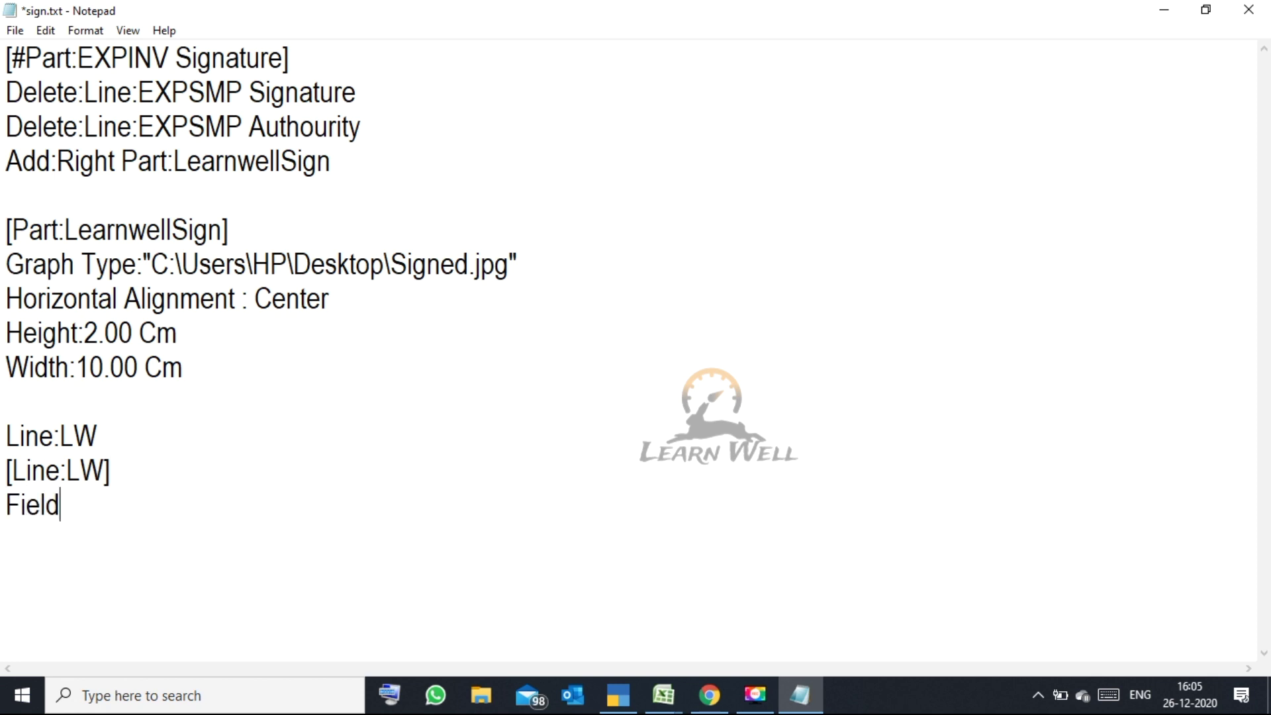
{"action": "type", "text": ":Simple Field"}
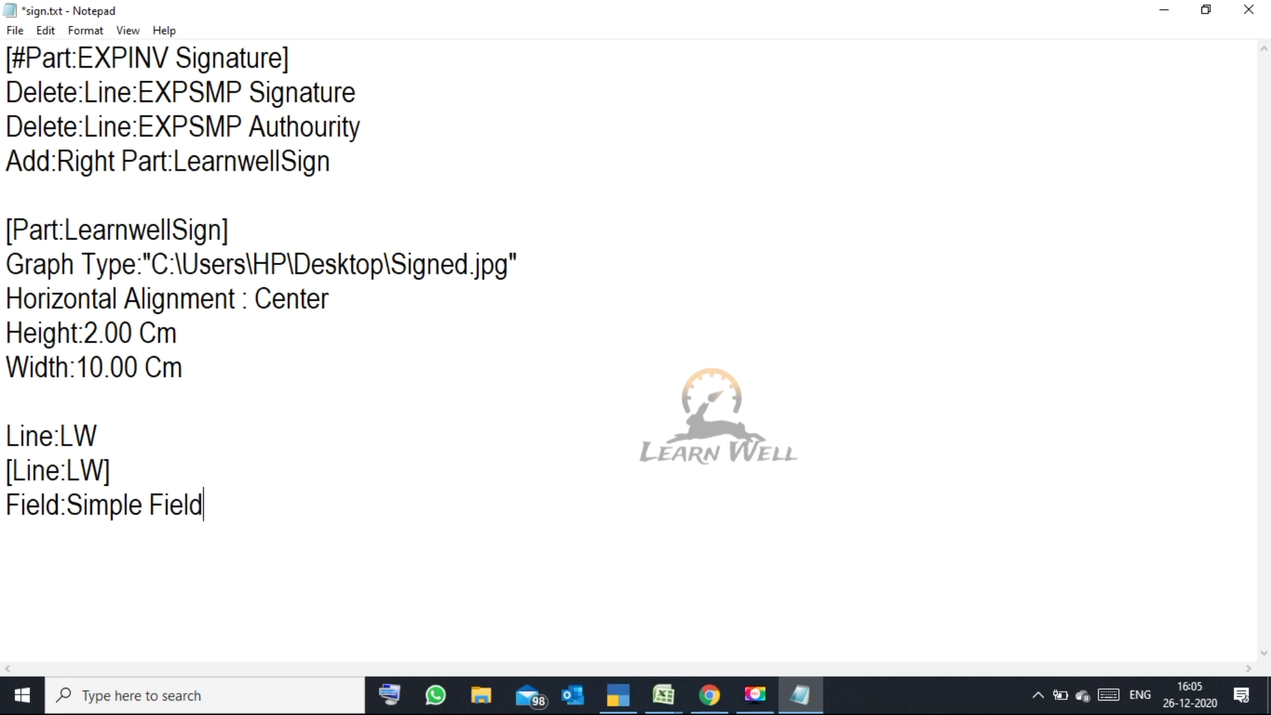
{"action": "key", "text": "shift+Left"}
{"action": "key", "text": "shift+Left"}
{"action": "key", "text": "shift+Left"}
{"action": "key", "text": "shift+Left"}
{"action": "key", "text": "shift+Left"}
{"action": "key", "text": "shift+Left"}
{"action": "key", "text": "shift+Left"}
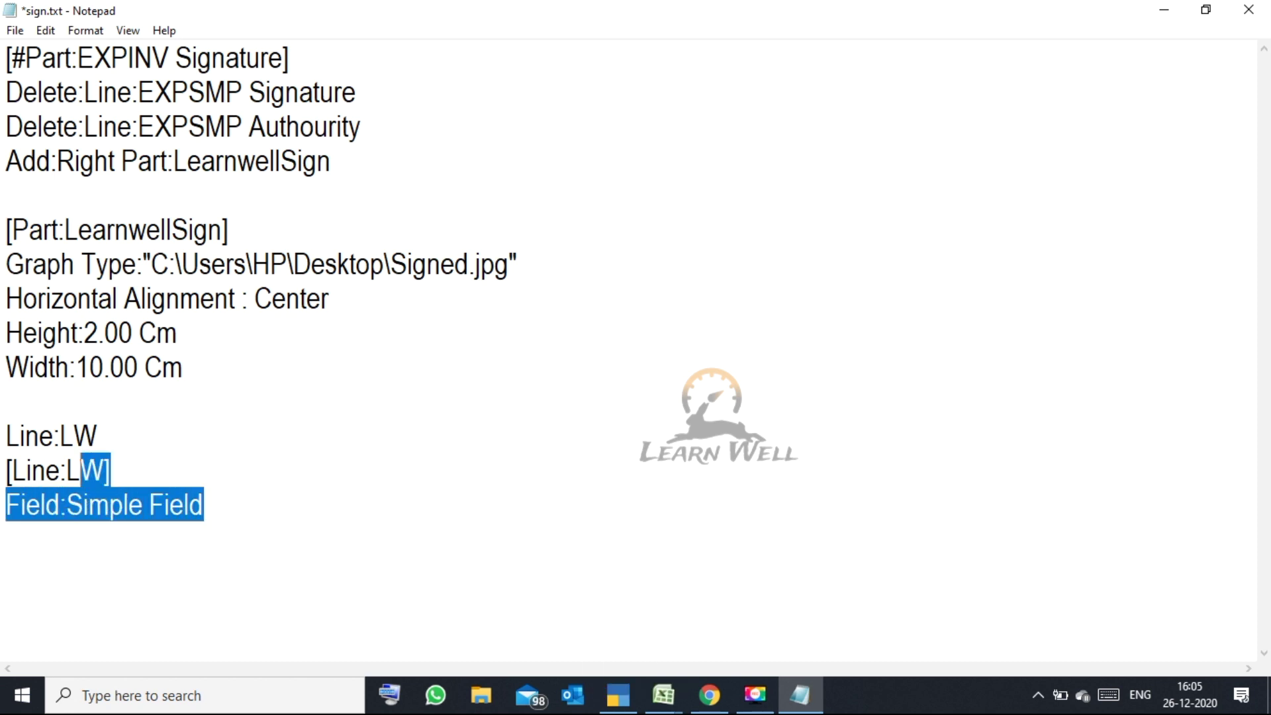
{"action": "key", "text": "shift+Right"}
{"action": "key", "text": "shift+Right"}
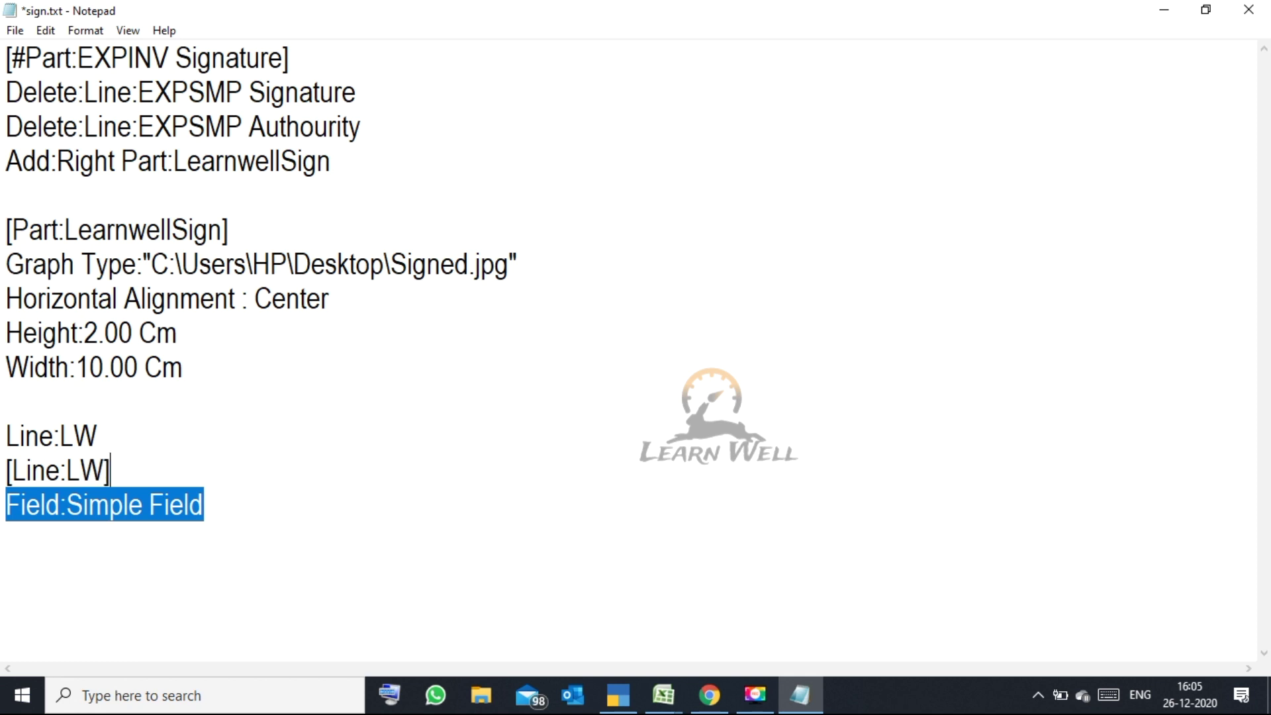
{"action": "key", "text": "ctrl+c"}
{"action": "key", "text": "Left"}
{"action": "key", "text": "Right"}
{"action": "key", "text": "Right"}
{"action": "key", "text": "Right"}
{"action": "key", "text": "Right"}
{"action": "key", "text": "Right"}
{"action": "key", "text": "Right"}
{"action": "key", "text": "Right"}
{"action": "key", "text": "Return"}
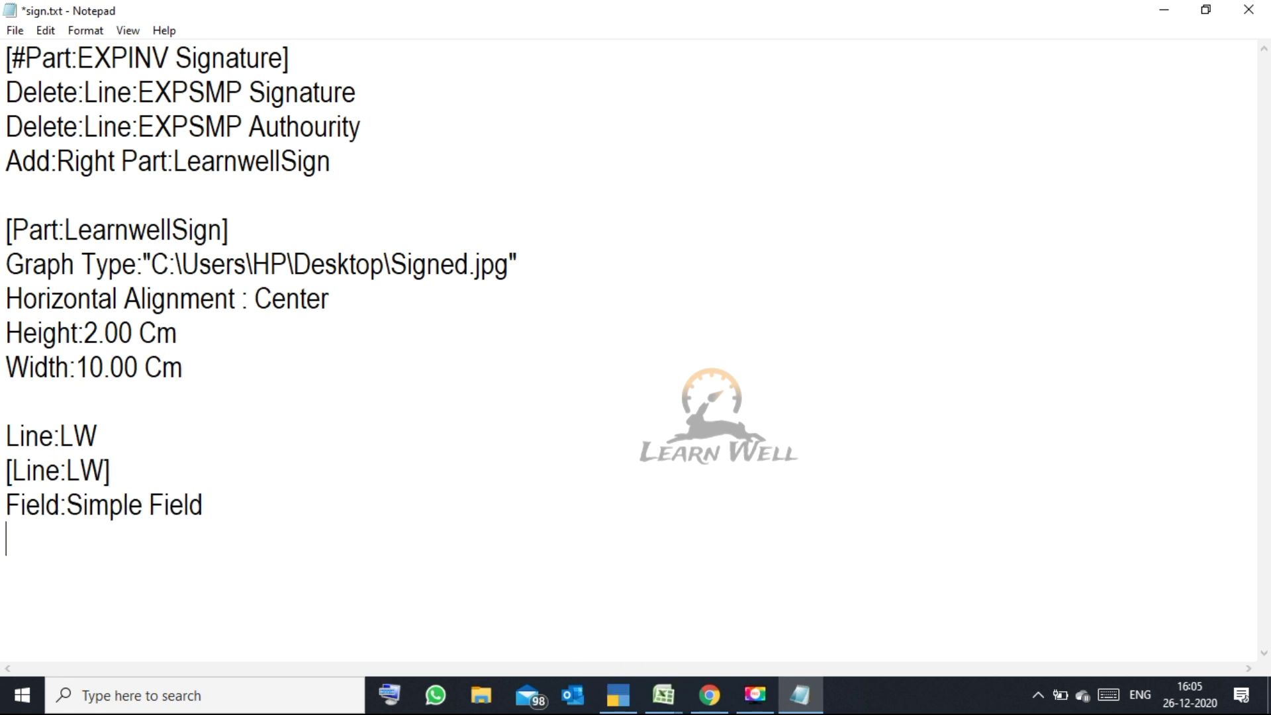
{"action": "type", "text": "Local:"}
{"action": "key", "text": "ctrl+v"}
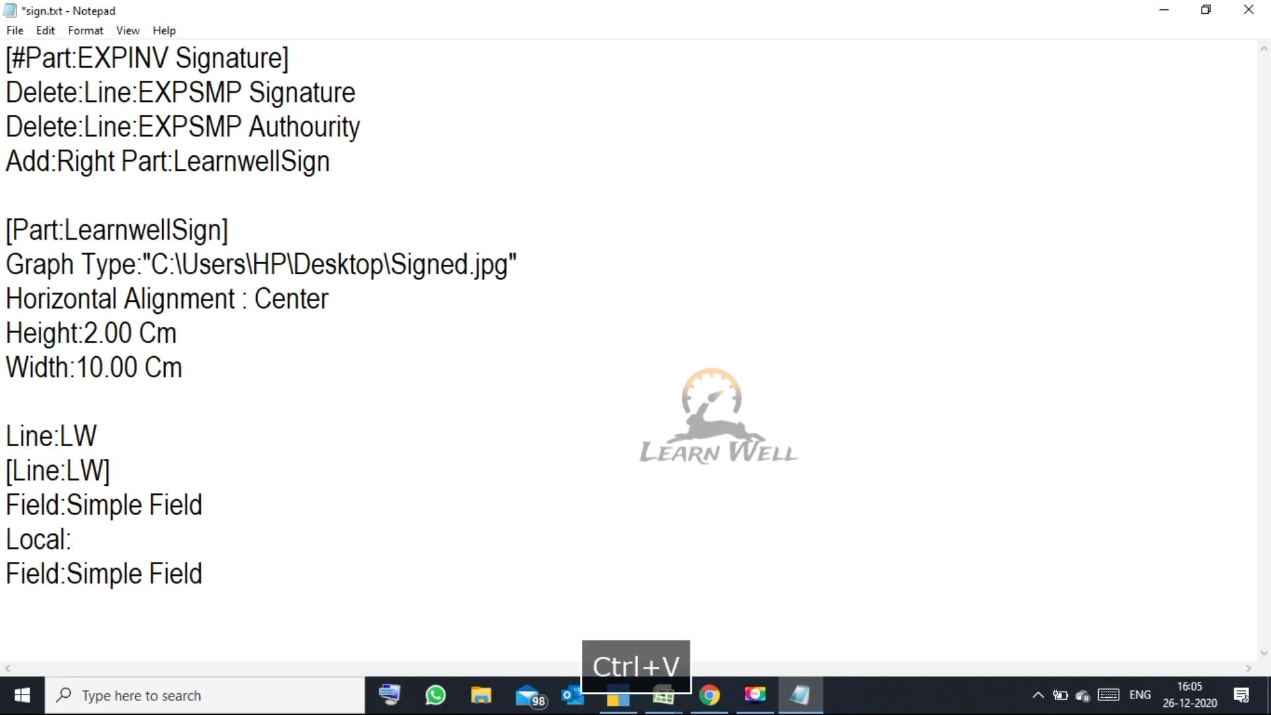
{"action": "key", "text": "Left"}
{"action": "key", "text": "Left"}
{"action": "key", "text": "Left"}
{"action": "key", "text": "Left"}
{"action": "key", "text": "Left"}
{"action": "key", "text": "Left"}
{"action": "key", "text": "Left"}
{"action": "key", "text": "Right"}
{"action": "key", "text": "Right"}
{"action": "key", "text": "Right"}
{"action": "key", "text": "Delete"}
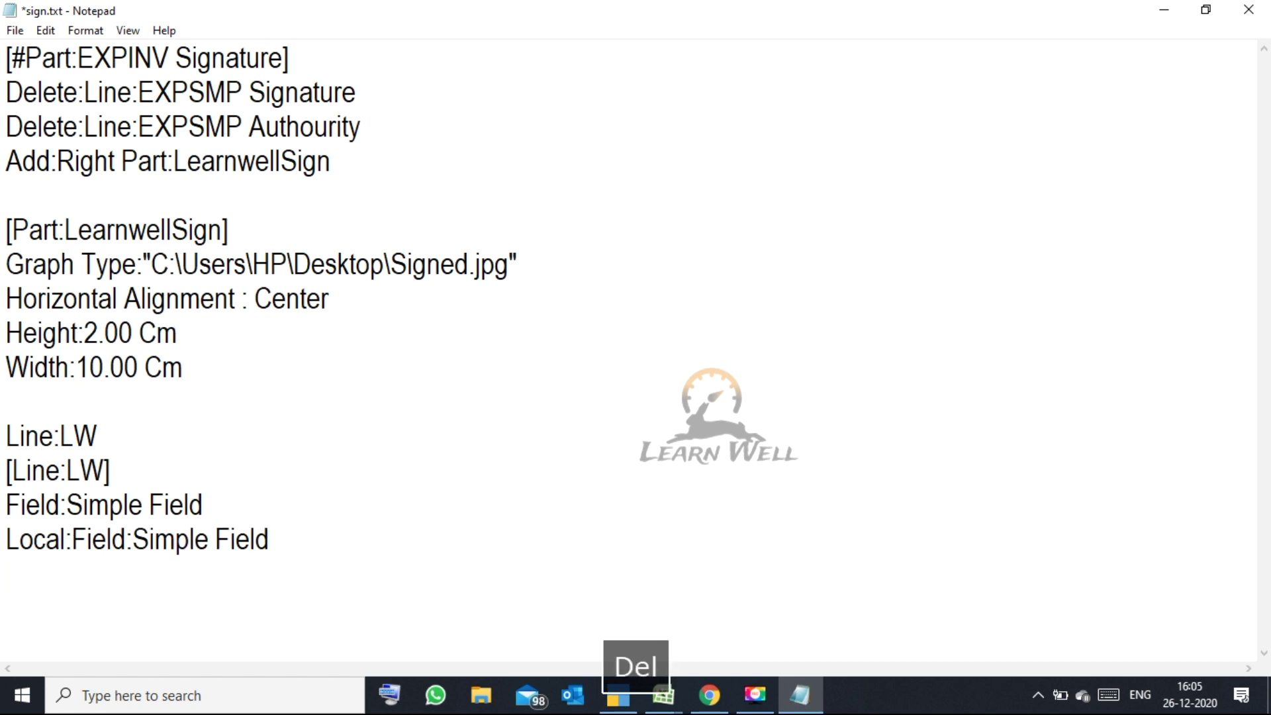
{"action": "key", "text": "Right"}
{"action": "key", "text": "Right"}
{"action": "key", "text": "Right"}
{"action": "key", "text": "Right"}
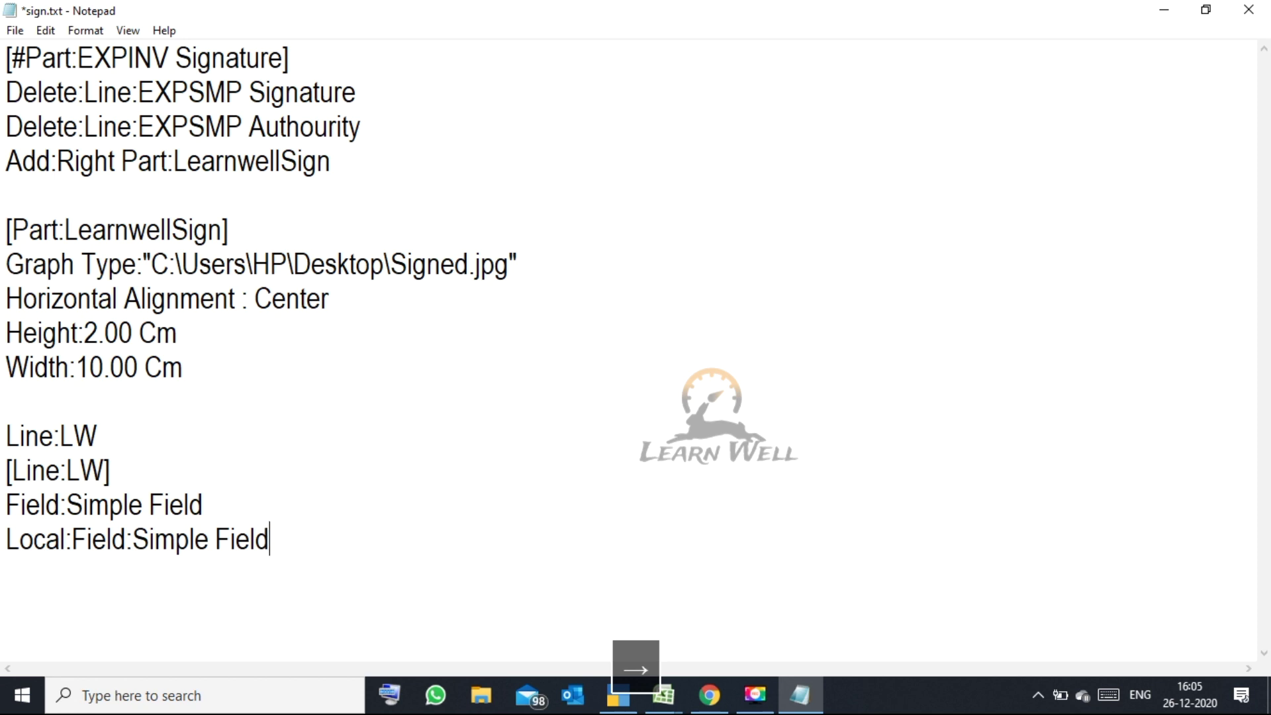
{"action": "type", "text": ":Set As"}
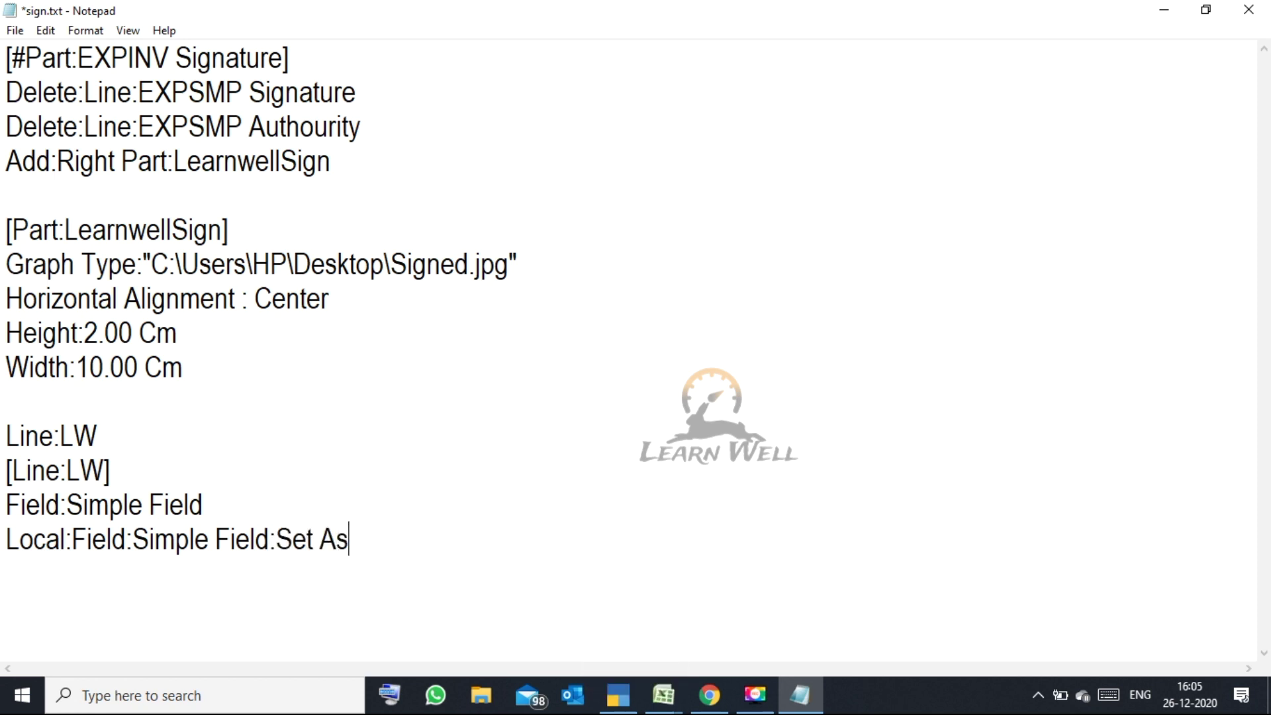
{"action": "type", "text": ":\"www.Learnwells.com\""}
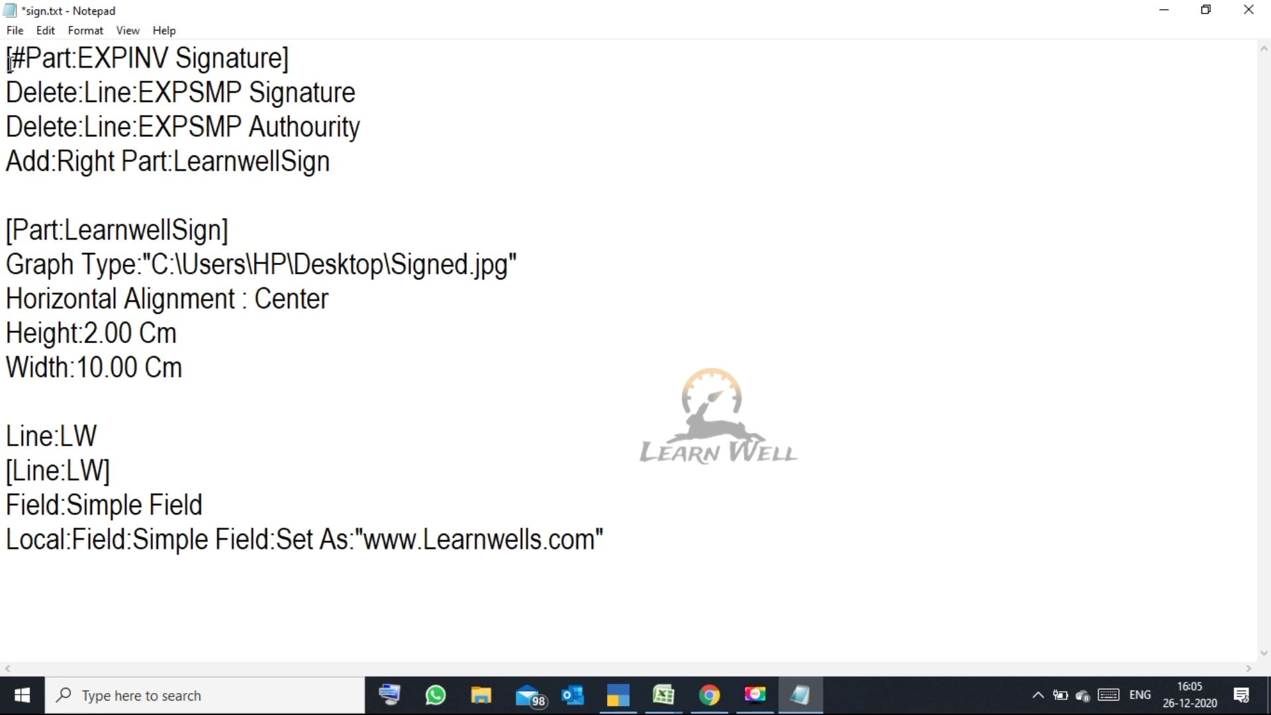
Save sign.txt from the File menu and minimize Notepad.
{"action": "left_click", "coordinate": [15, 31]}
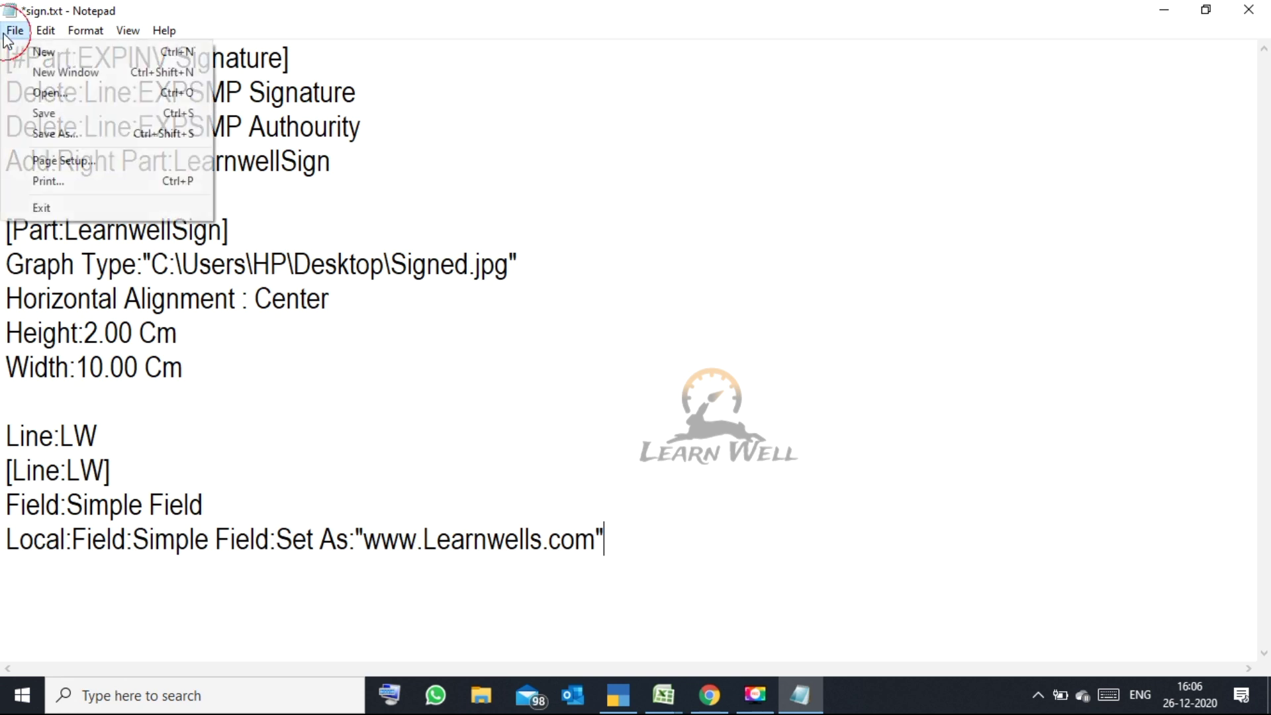
{"action": "left_click", "coordinate": [41, 114]}
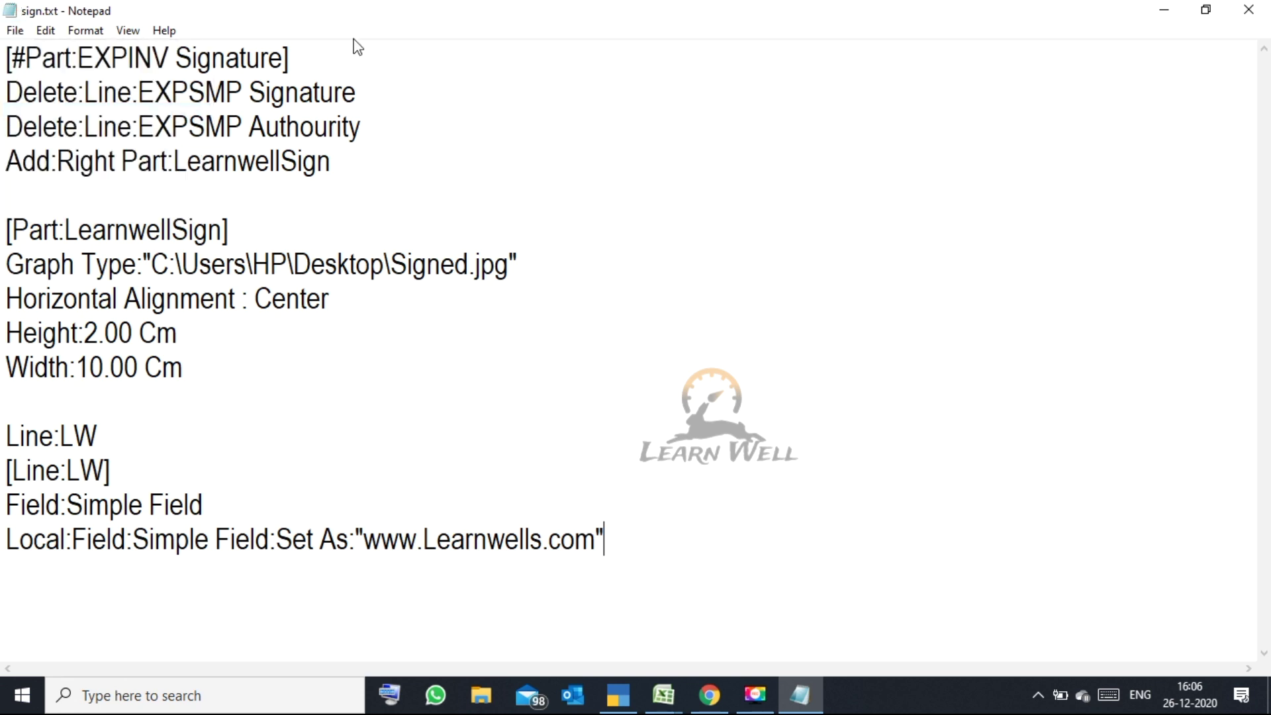
{"action": "left_click", "coordinate": [1165, 10]}
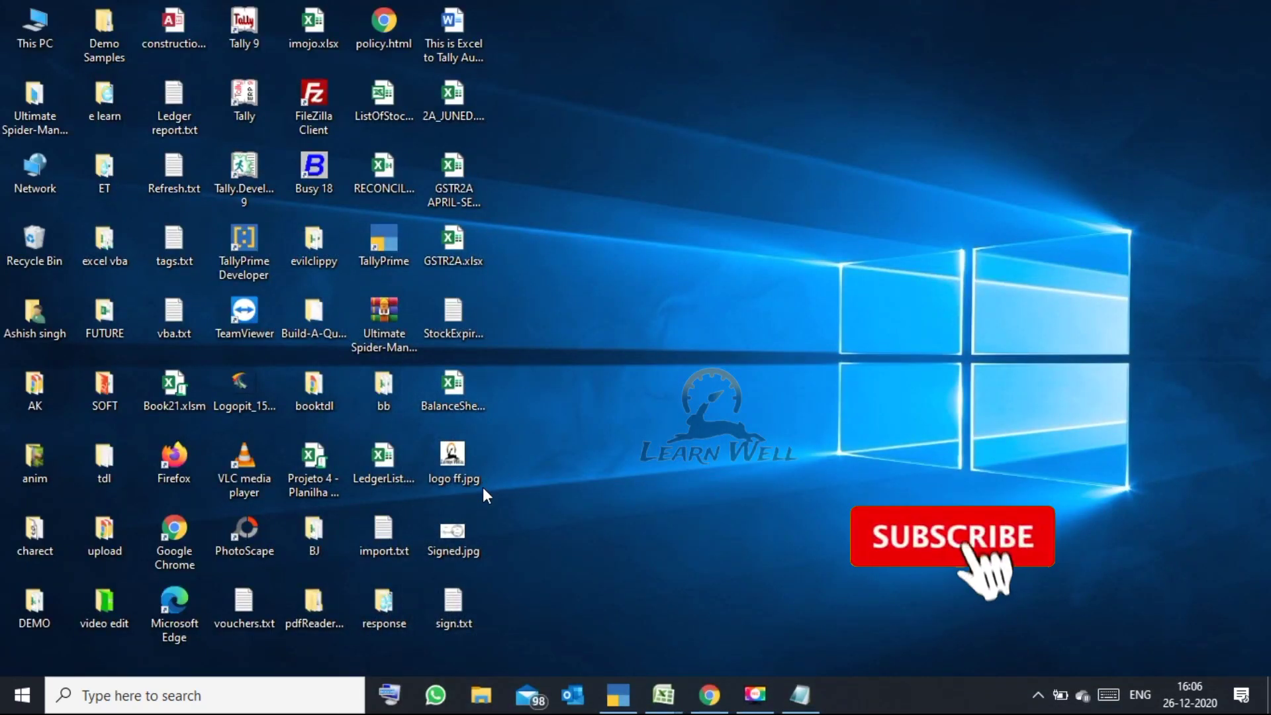
Copy sign.txt's path C:\Users\HP\Desktop\sign.txt from its Properties Security tab.
{"action": "right_click", "coordinate": [448, 599]}
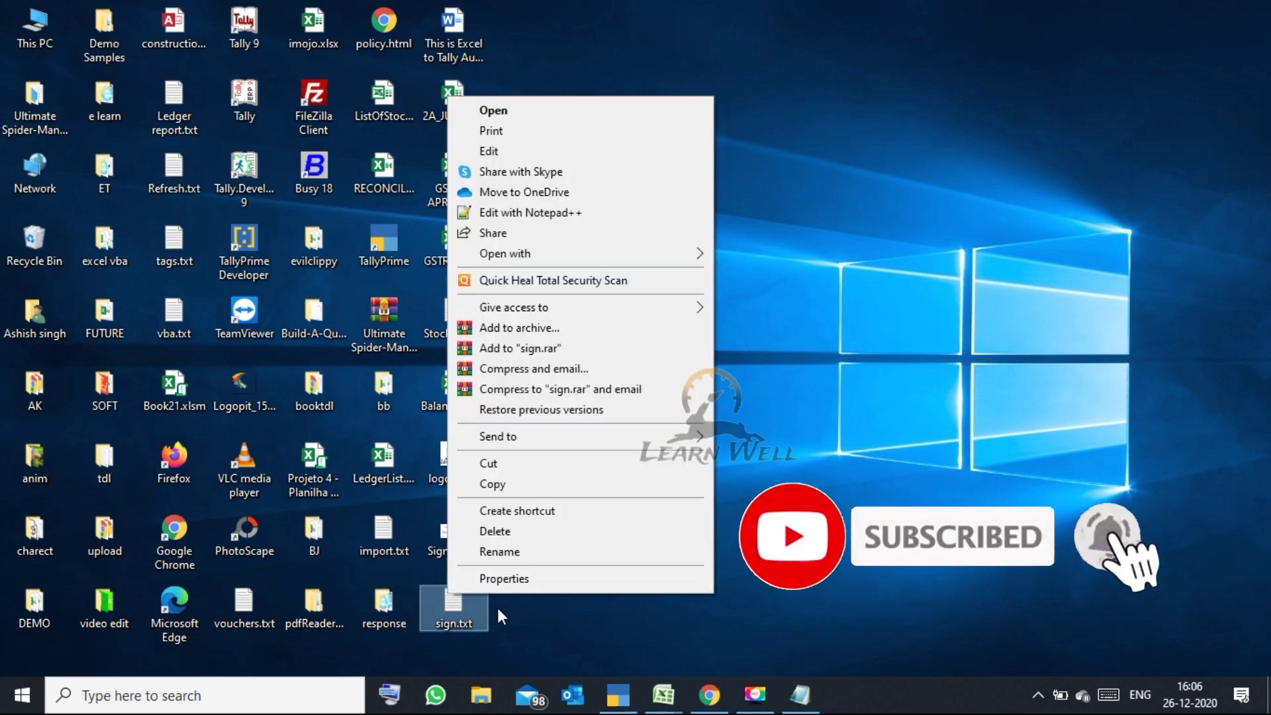
{"action": "left_click", "coordinate": [486, 584]}
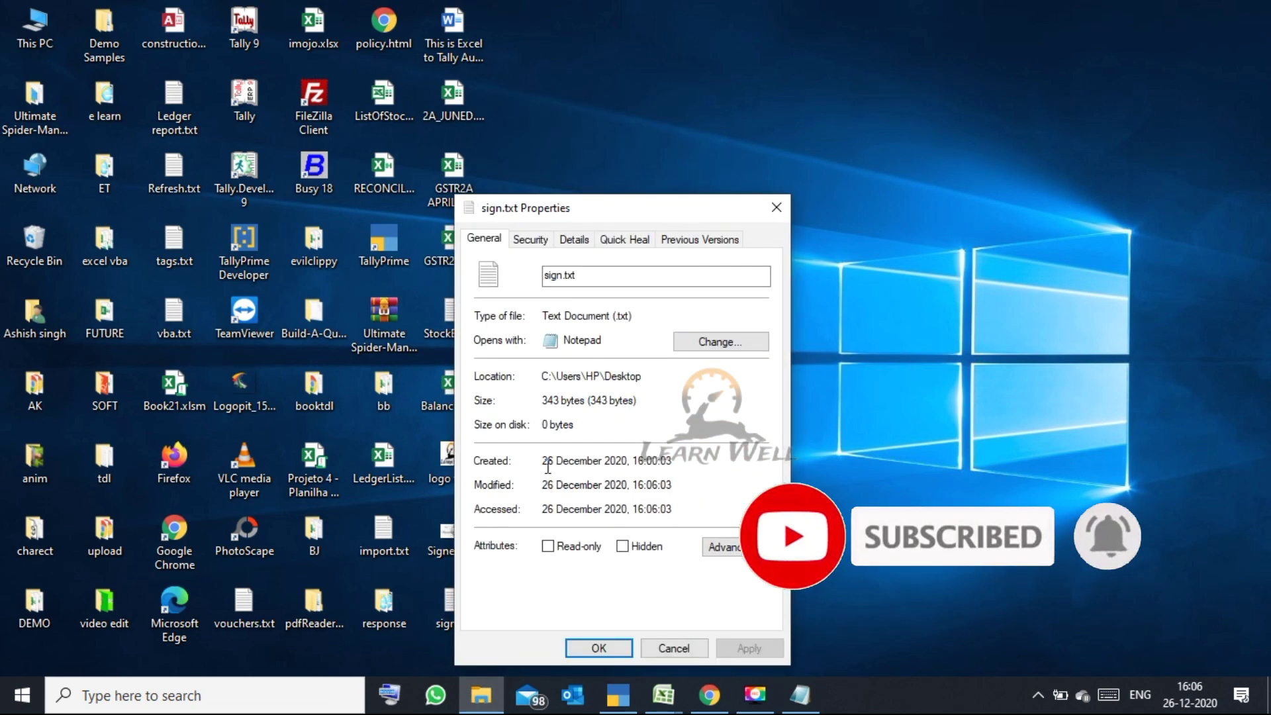
{"action": "left_click", "coordinate": [528, 238]}
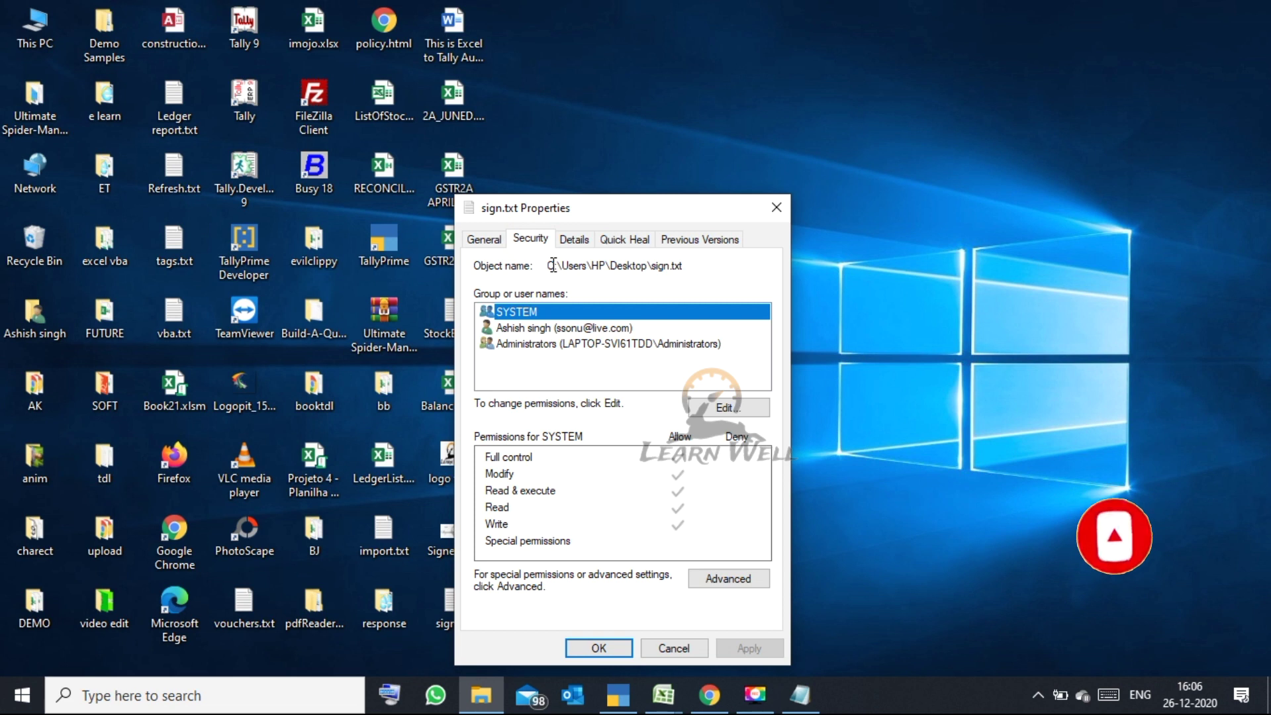
{"action": "left_click_drag", "start_coordinate": [549, 264], "coordinate": [706, 262]}
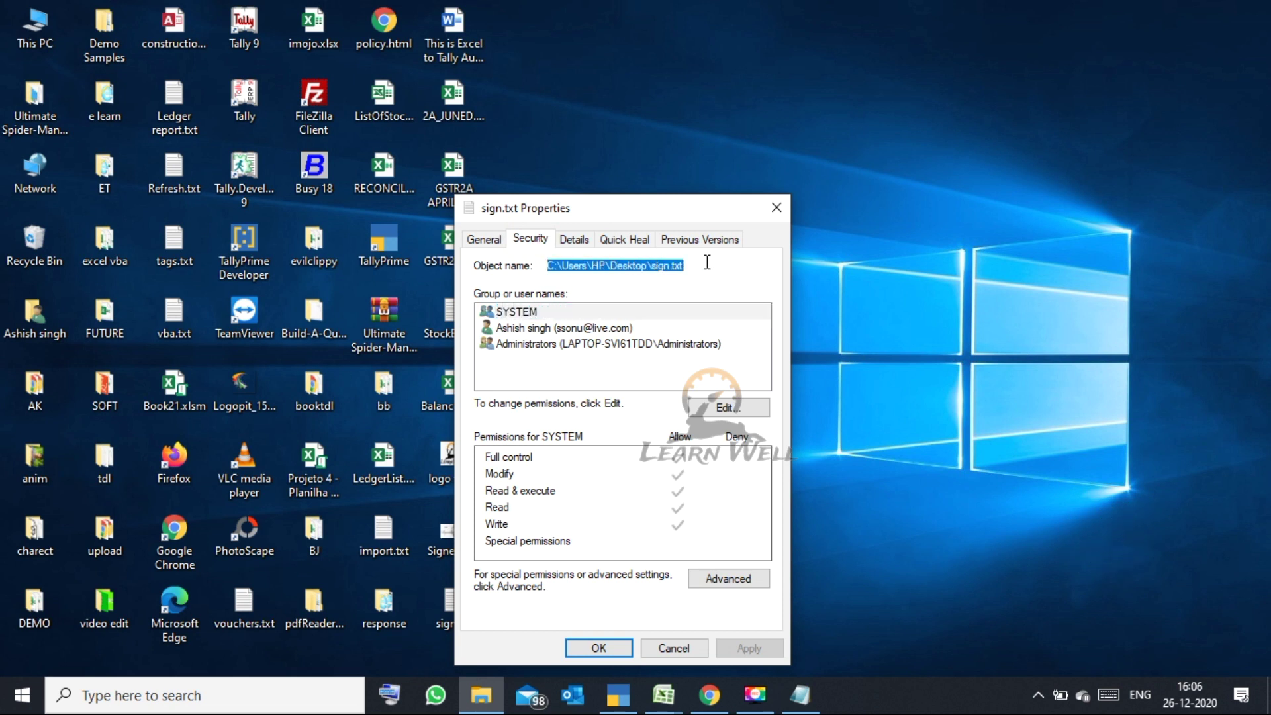
{"action": "key", "text": "ctrl+c"}
{"action": "left_click", "coordinate": [617, 694]}
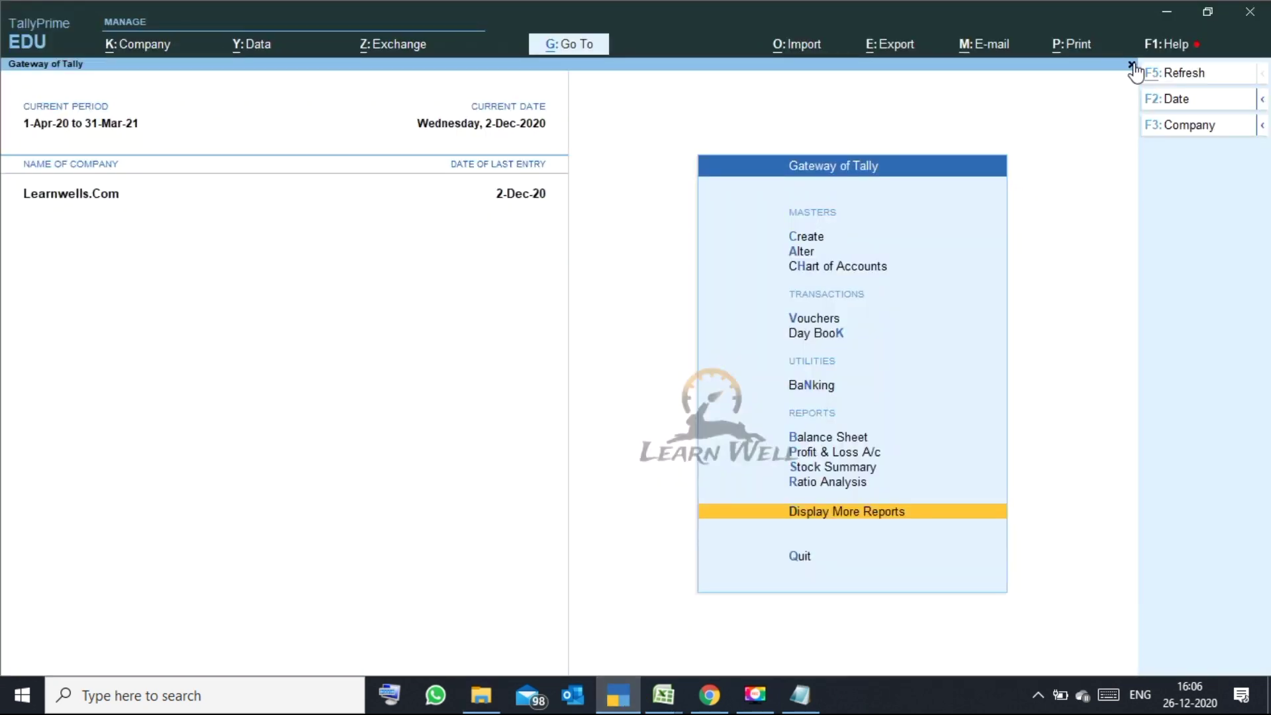
Add C:\Users\HP\Desktop\sign.txt as a third local TDL with Load TDL set to Yes.
{"action": "left_click", "coordinate": [1197, 52]}
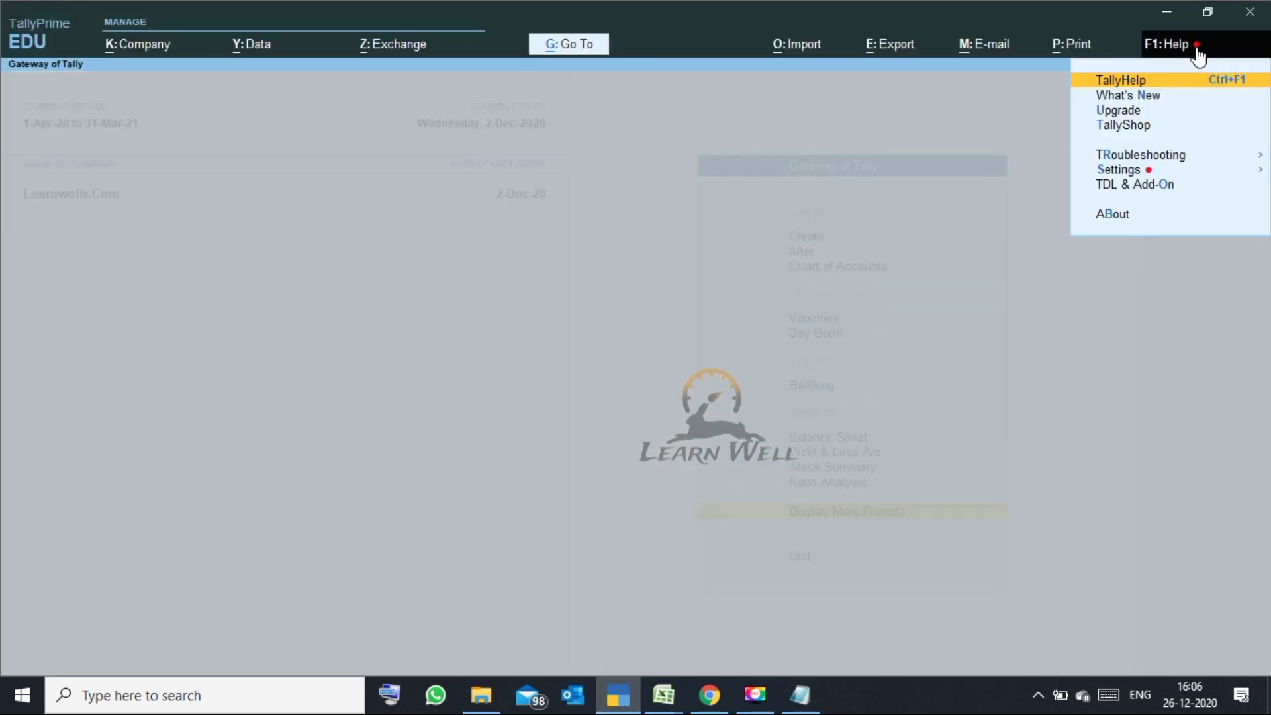
{"action": "left_click", "coordinate": [1135, 185]}
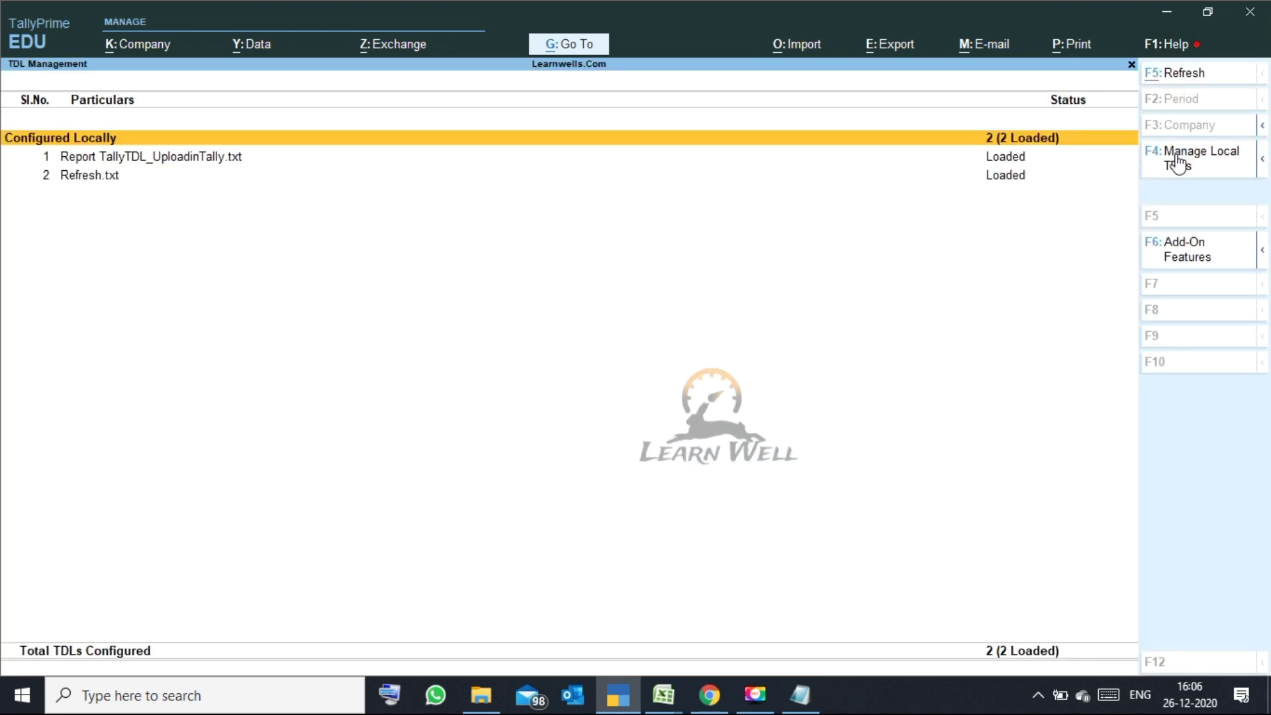
{"action": "left_click", "coordinate": [1177, 157]}
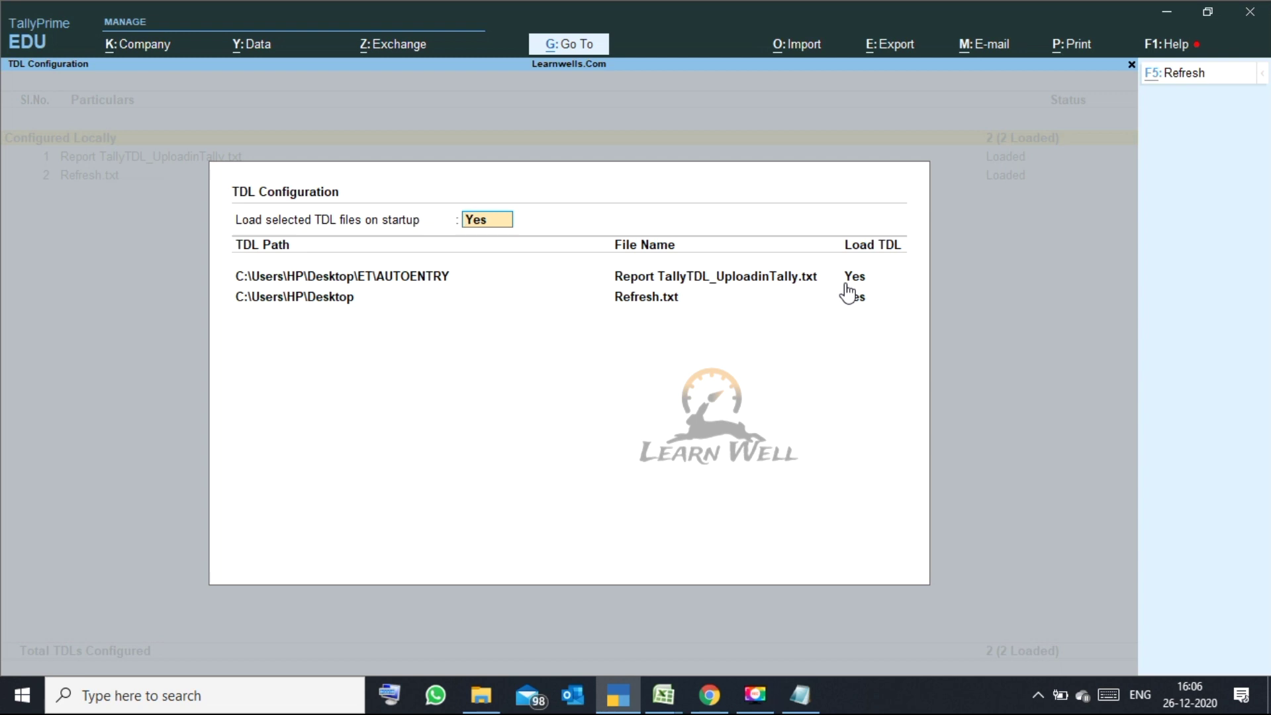
{"action": "key", "text": "Return"}
{"action": "key", "text": "Return"}
{"action": "key", "text": "Return"}
{"action": "key", "text": "Return"}
{"action": "key", "text": "Return"}
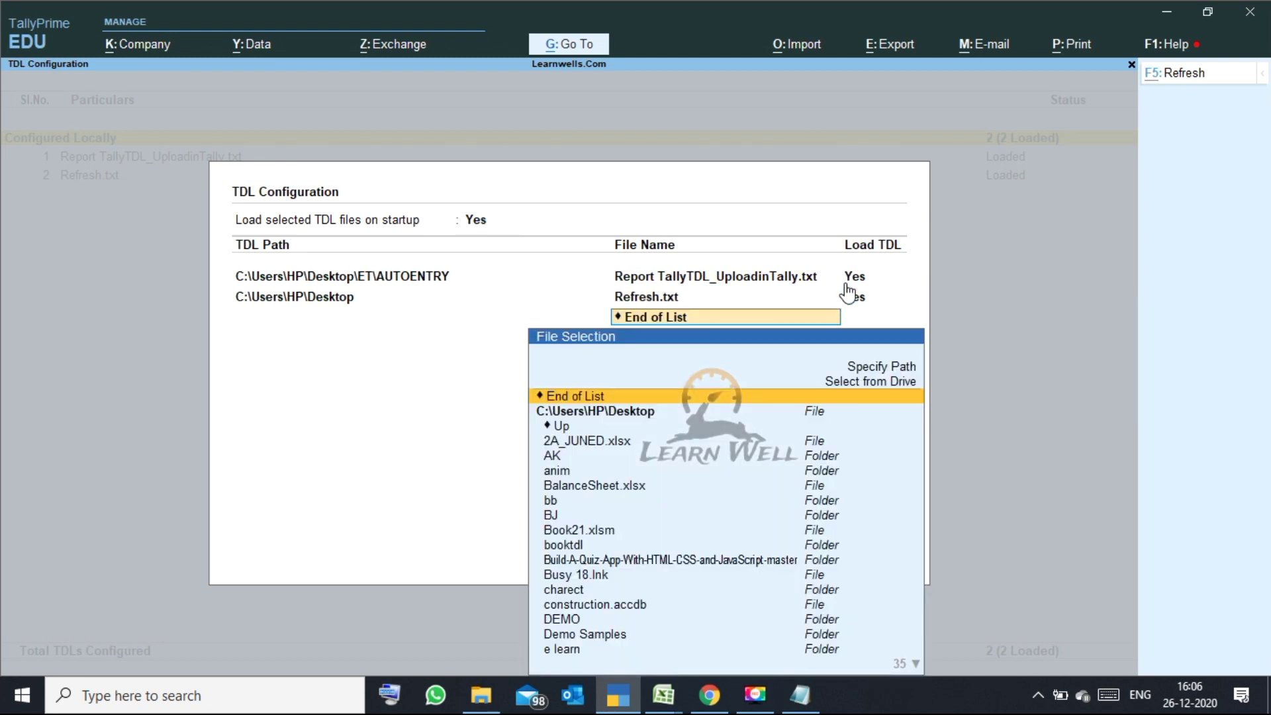
{"action": "key", "text": "ctrl+alt+v"}
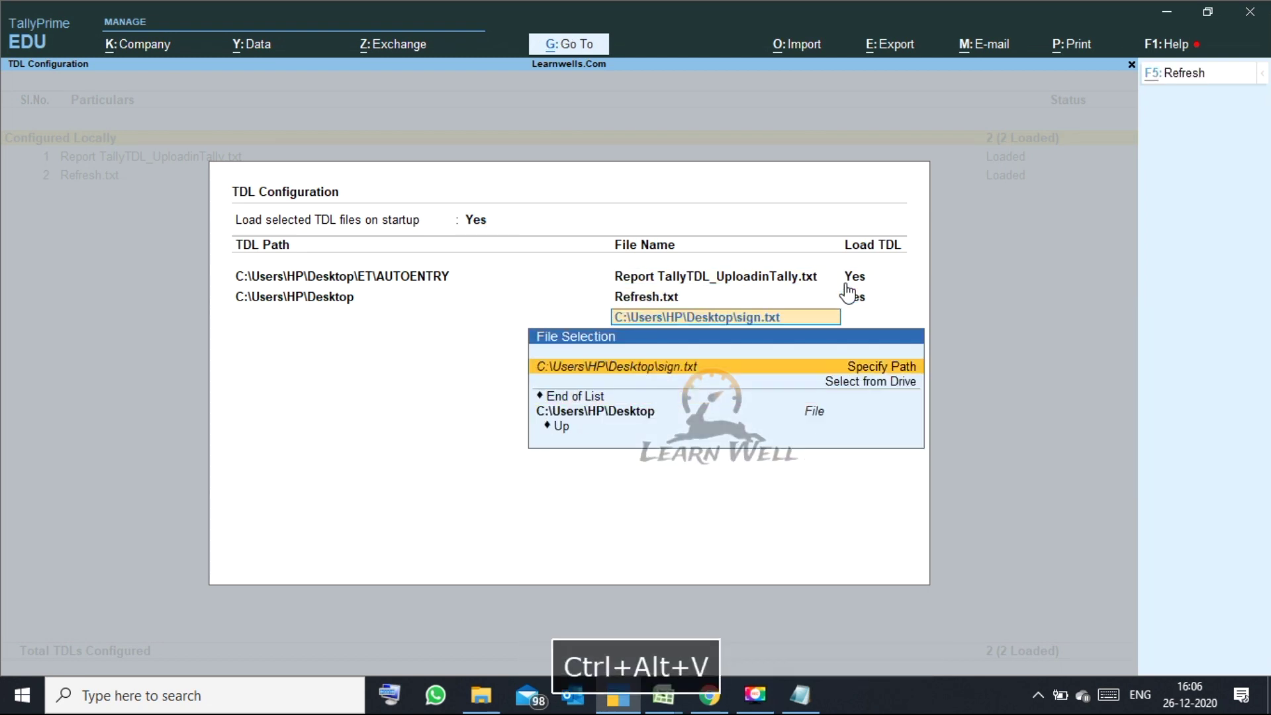
{"action": "key", "text": "Return"}
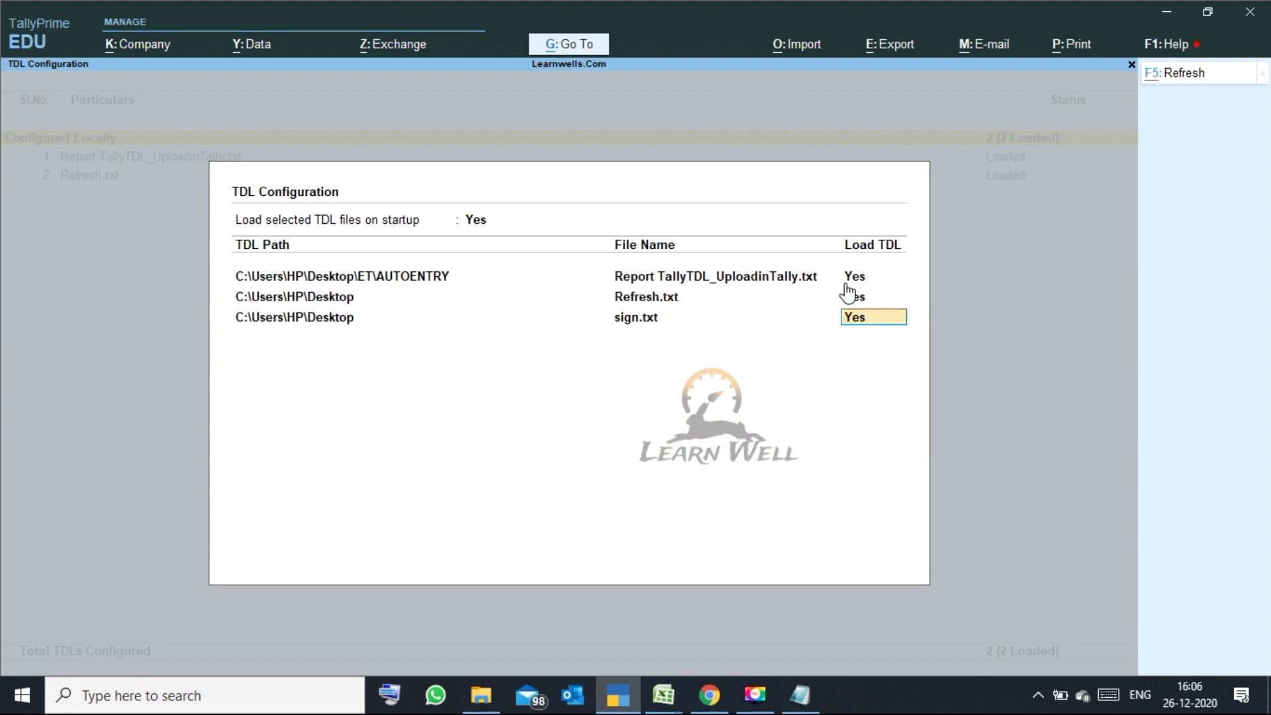
{"action": "key", "text": "Return"}
{"action": "key", "text": "Return"}
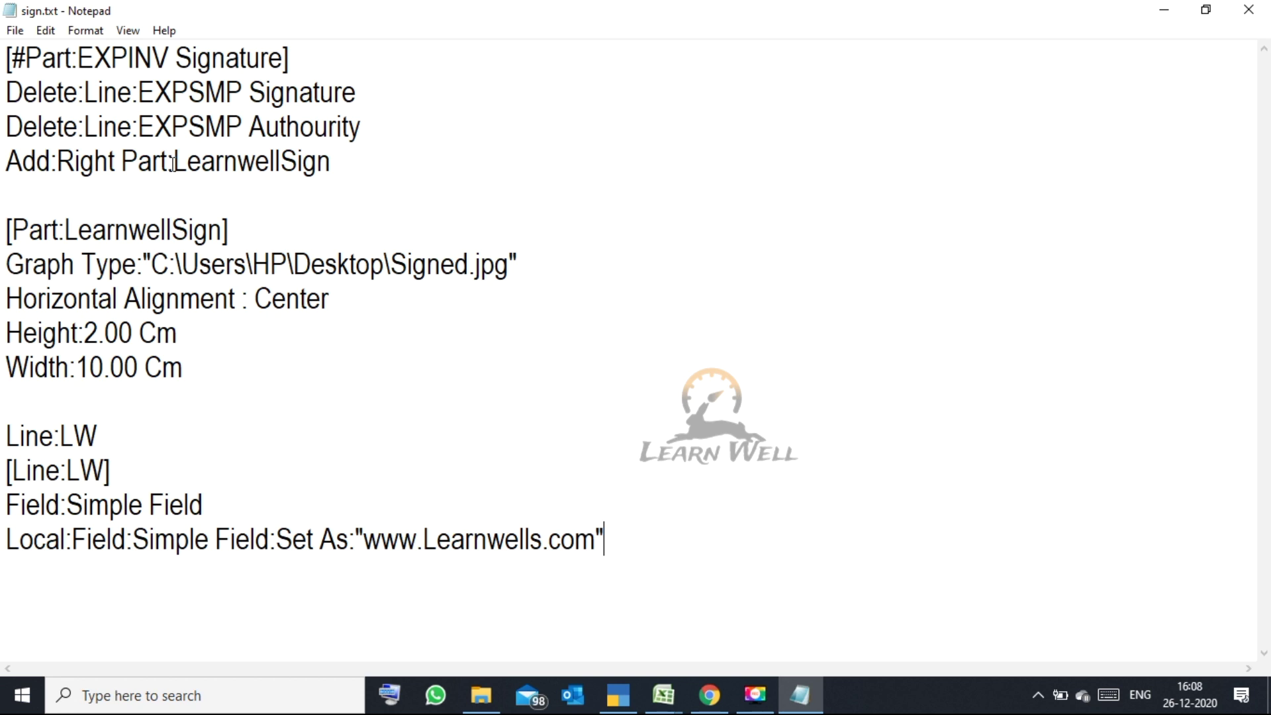
Edit sign.txt so the lines read Add:Right Parts and Delete:Bottom Line.
{"action": "left_click", "coordinate": [172, 162]}
{"action": "type", "text": "s"}
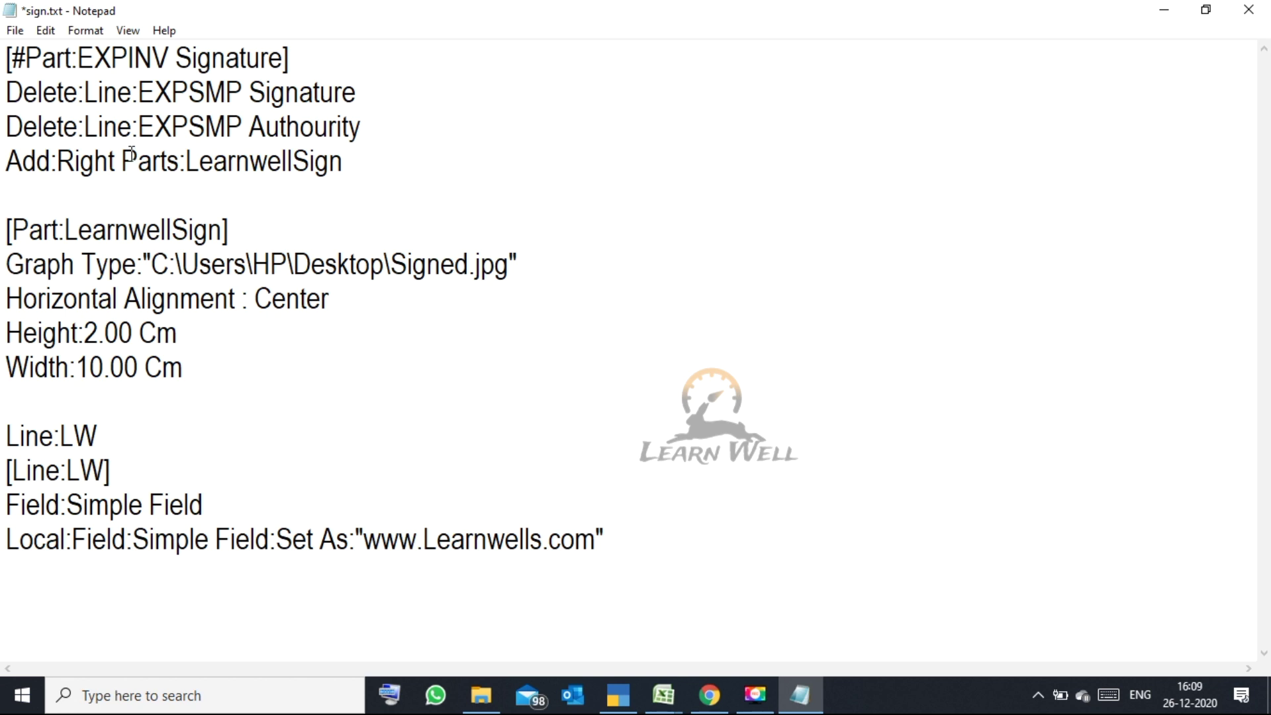
{"action": "left_click", "coordinate": [84, 125]}
{"action": "type", "text": "Bottom"}
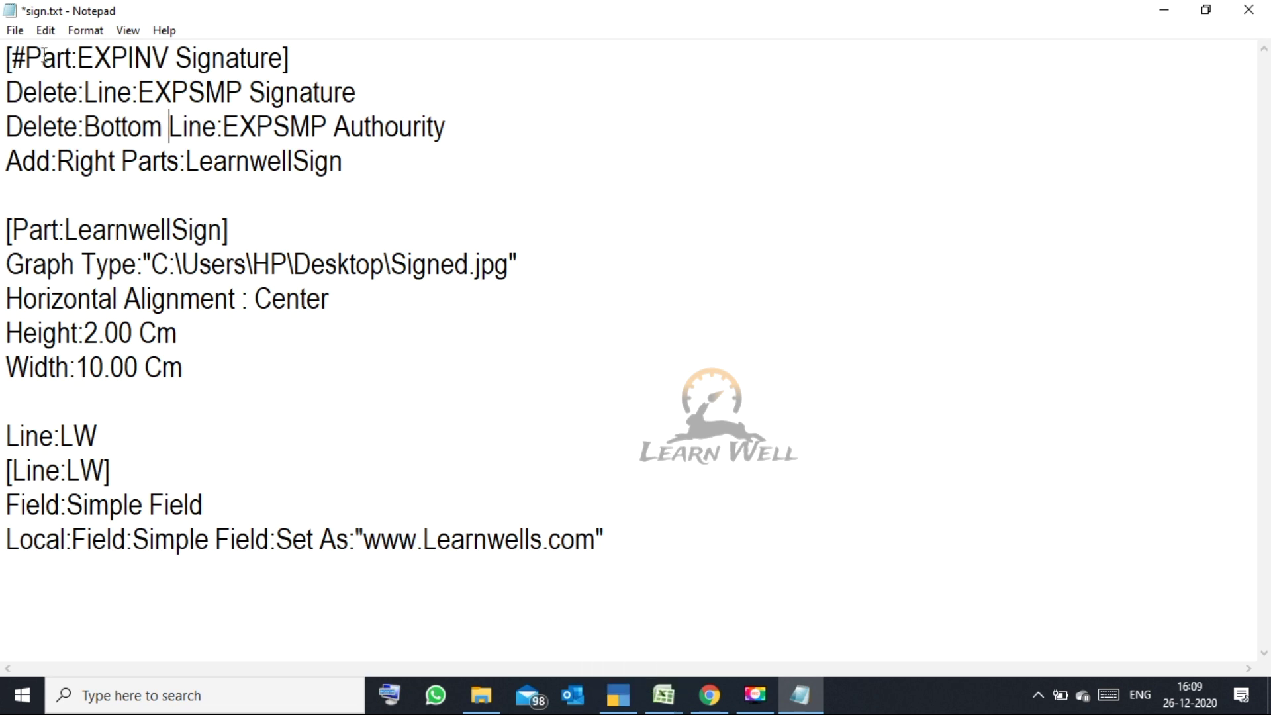
Save sign.txt in Notepad and return to TallyPrime.
{"action": "left_click", "coordinate": [15, 30]}
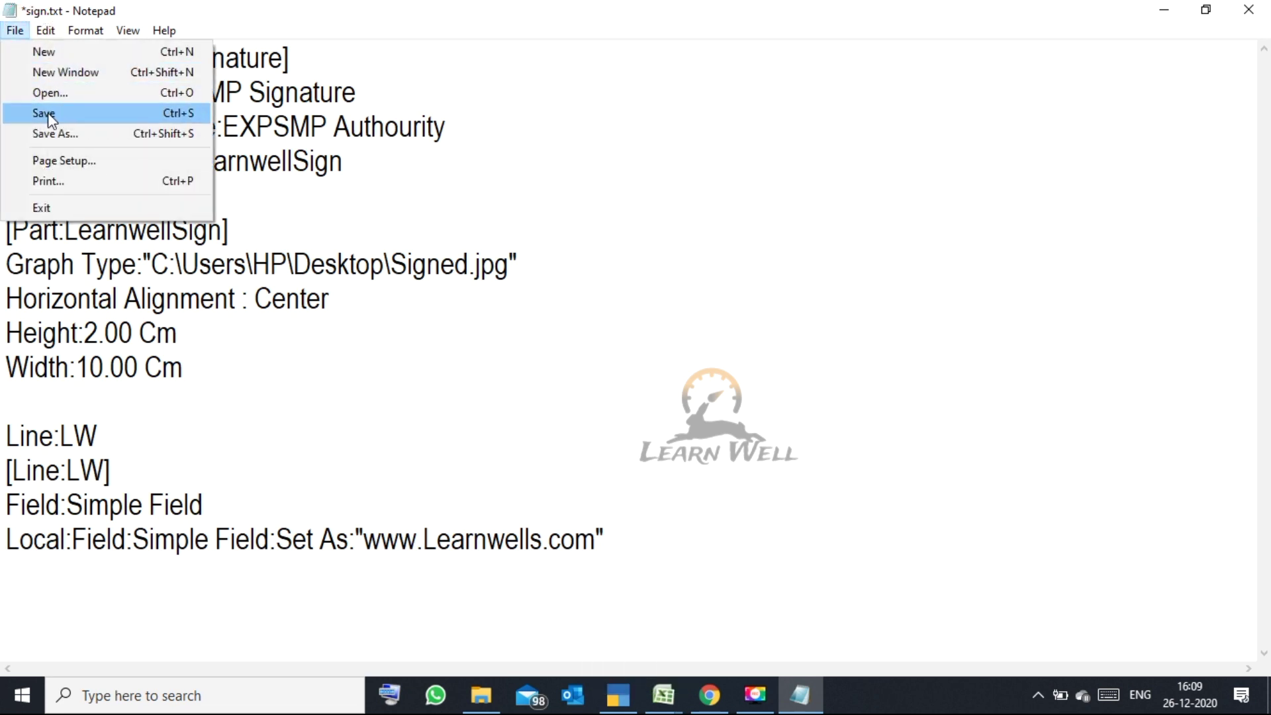
{"action": "left_click", "coordinate": [47, 113]}
{"action": "left_click", "coordinate": [620, 695]}
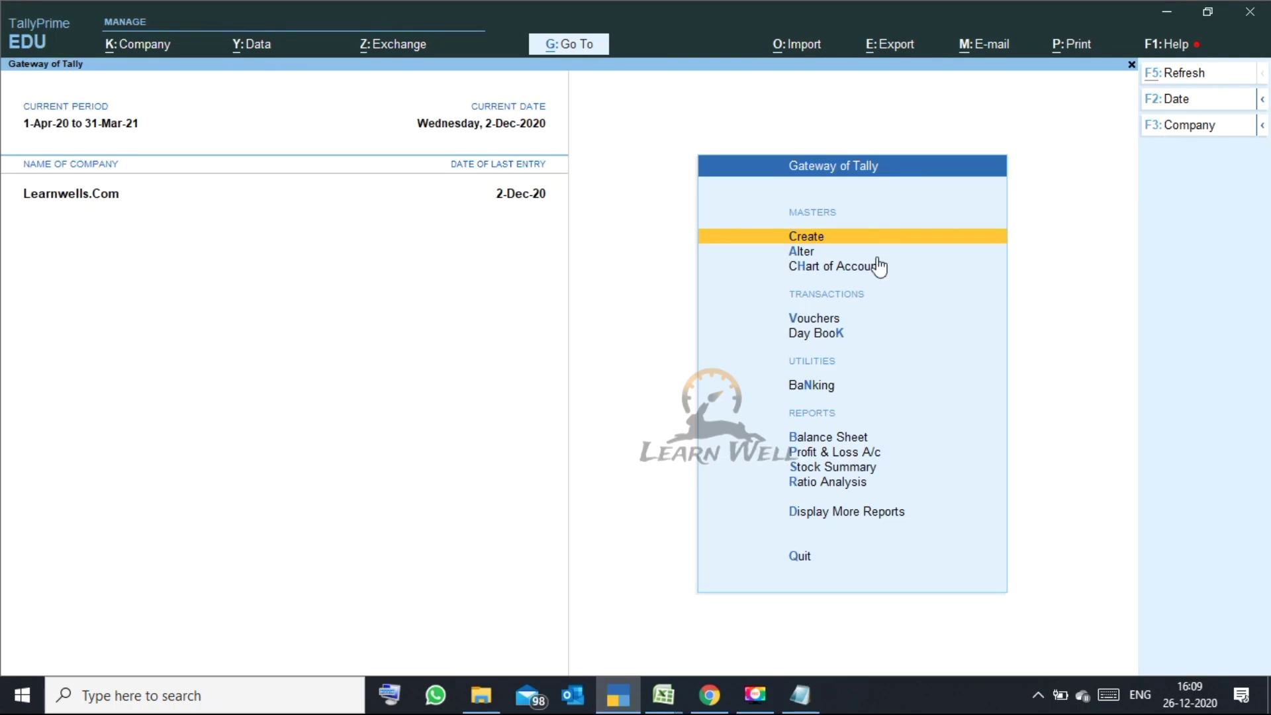
Refresh TallyPrime to reload the TDL and open FLIPKART's 189.00 sales voucher from the Day Book.
{"action": "left_click", "coordinate": [1163, 74]}
{"action": "key", "text": "d"}
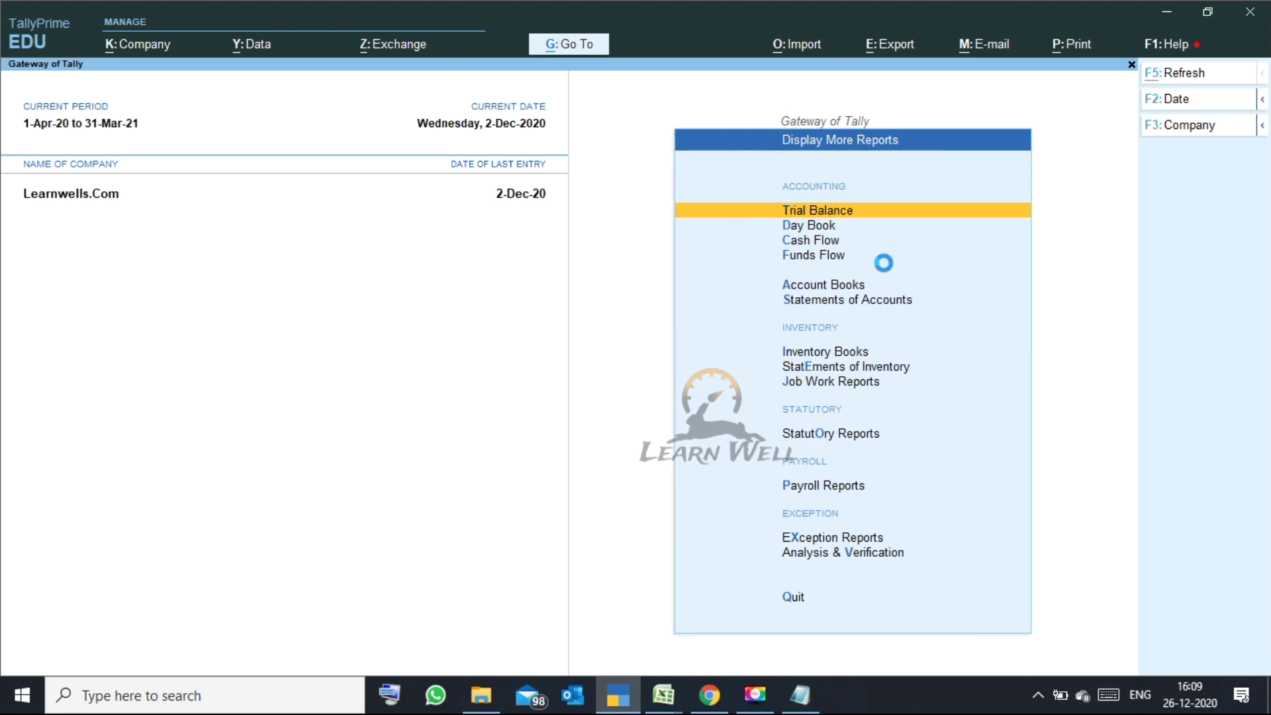
{"action": "key", "text": "y"}
{"action": "key", "text": "Page_Down"}
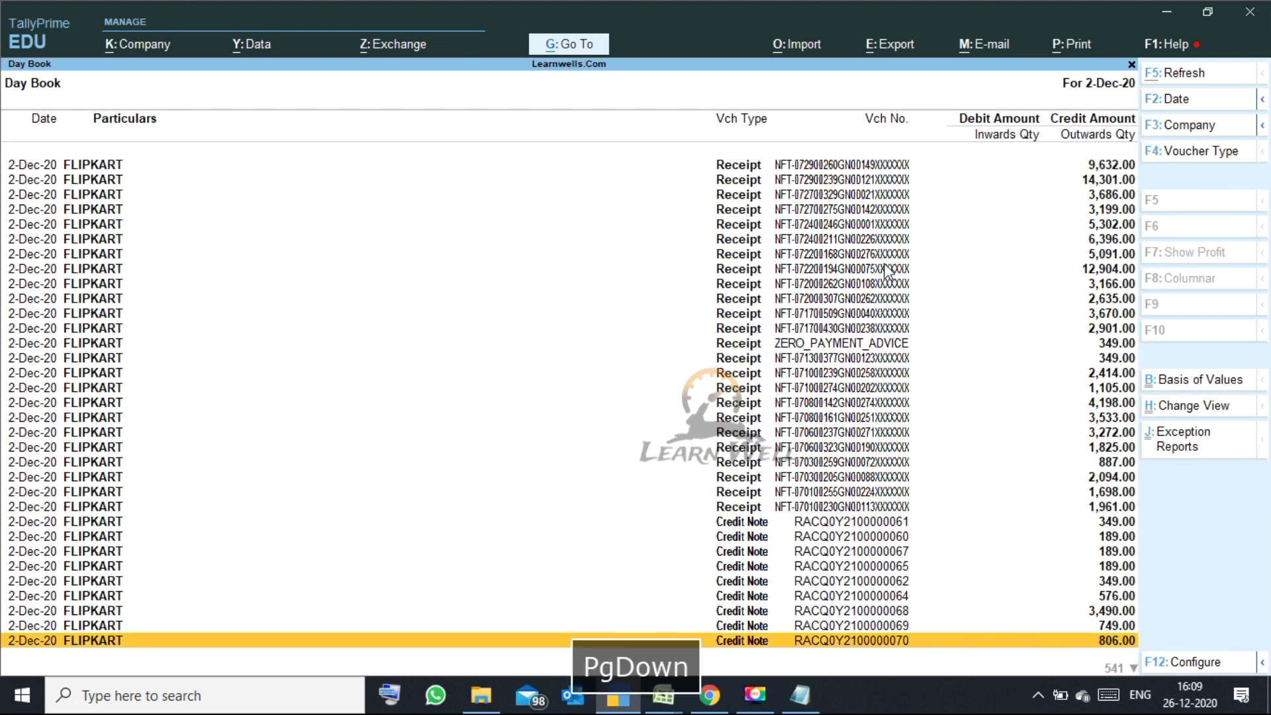
{"action": "key", "text": "Page_Down"}
{"action": "key", "text": "Page_Down"}
{"action": "key", "text": "Page_Down"}
{"action": "key", "text": "Return"}
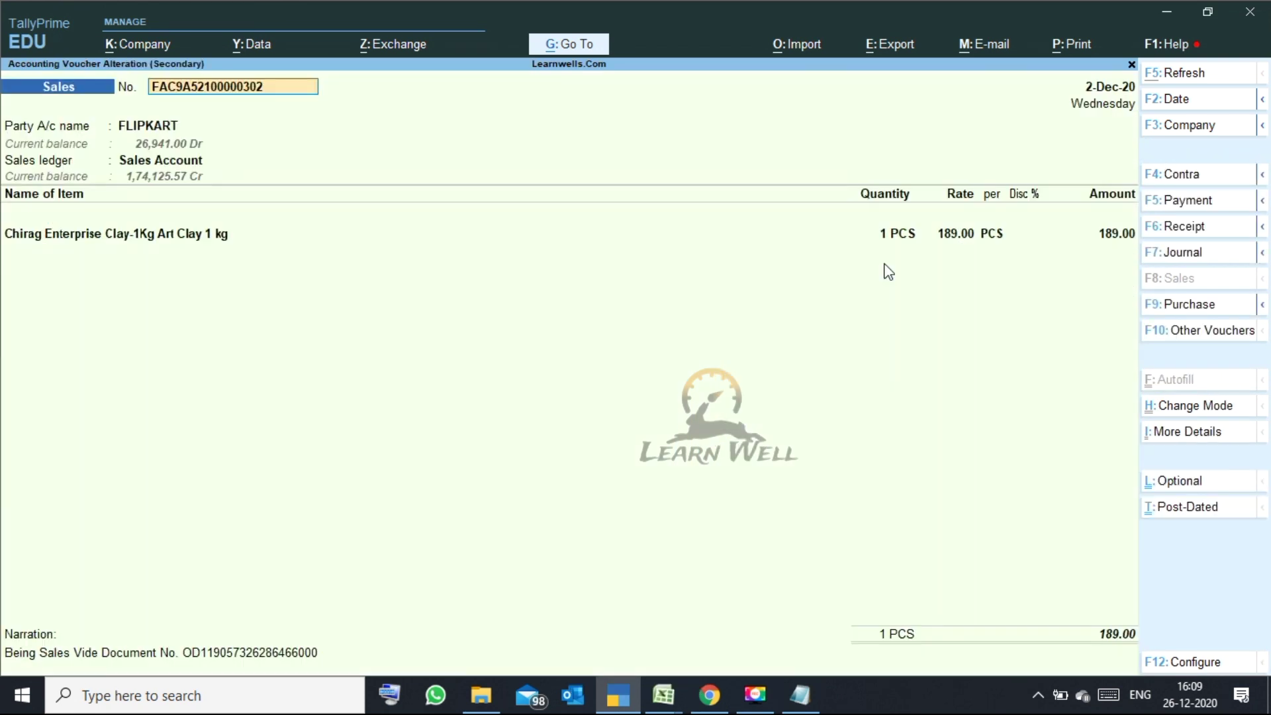
Preview the current voucher printed as a Tax Invoice.
{"action": "key", "text": "alt+p"}
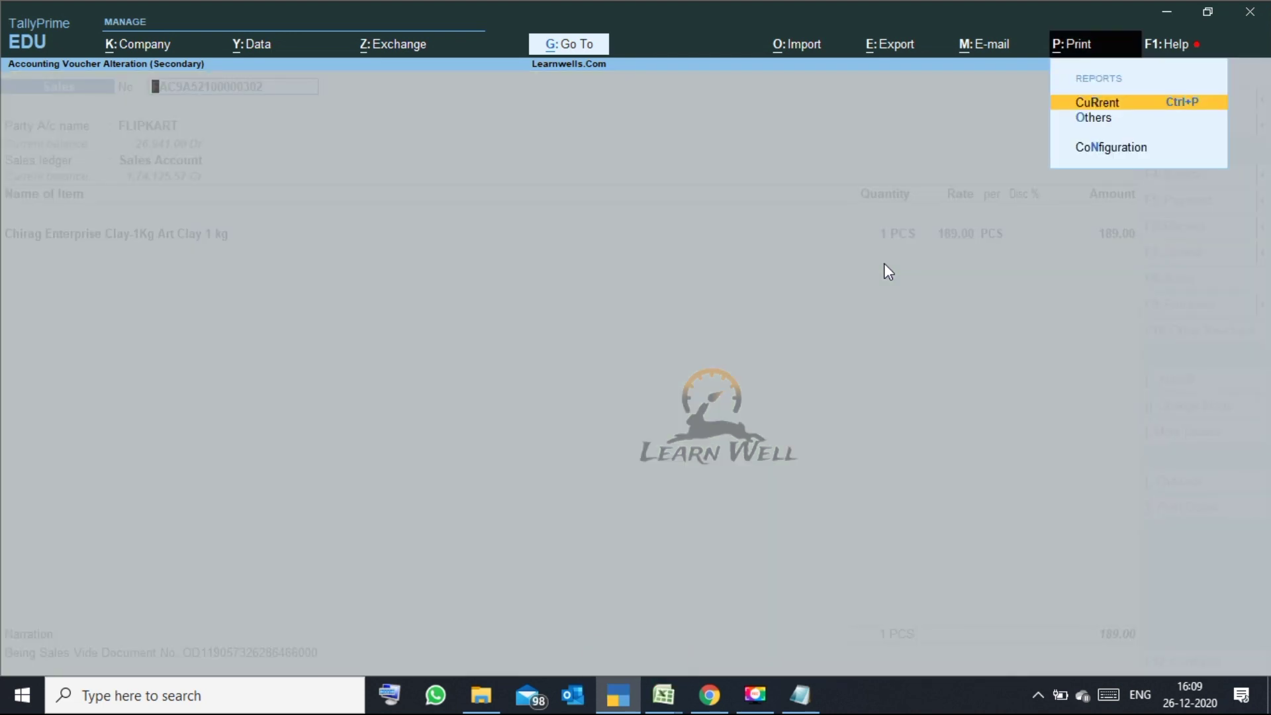
{"action": "key", "text": "Return"}
{"action": "key", "text": "Return"}
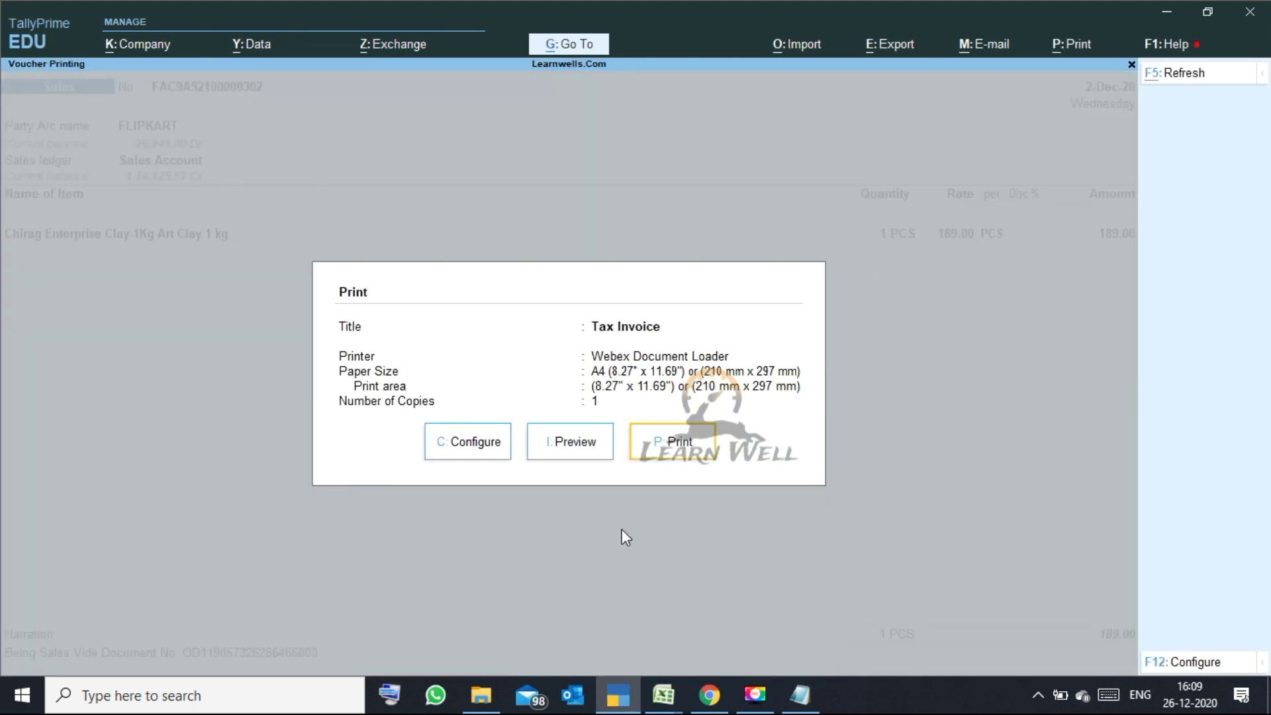
{"action": "left_click", "coordinate": [580, 455]}
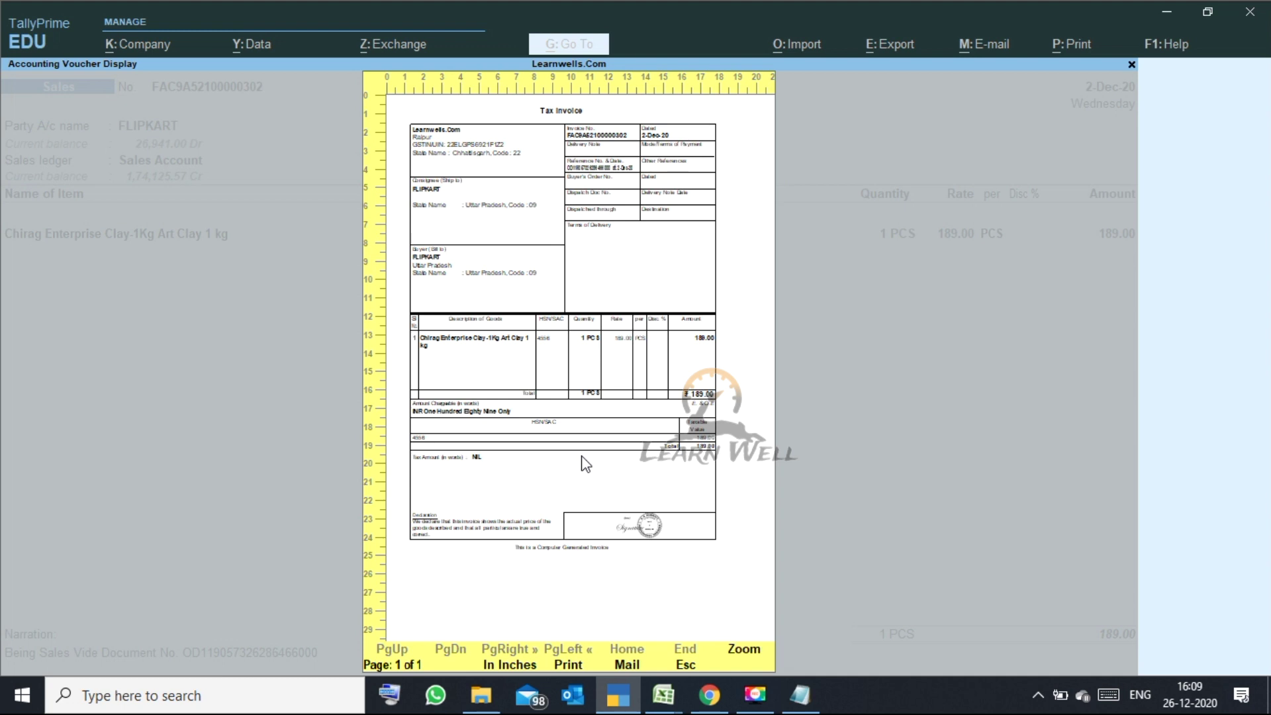
Zoom the Tax Invoice preview and scroll down to check the signatory box for the signature.
{"action": "left_click", "coordinate": [754, 653]}
{"action": "left_click_drag", "start_coordinate": [1129, 257], "coordinate": [1138, 642]}
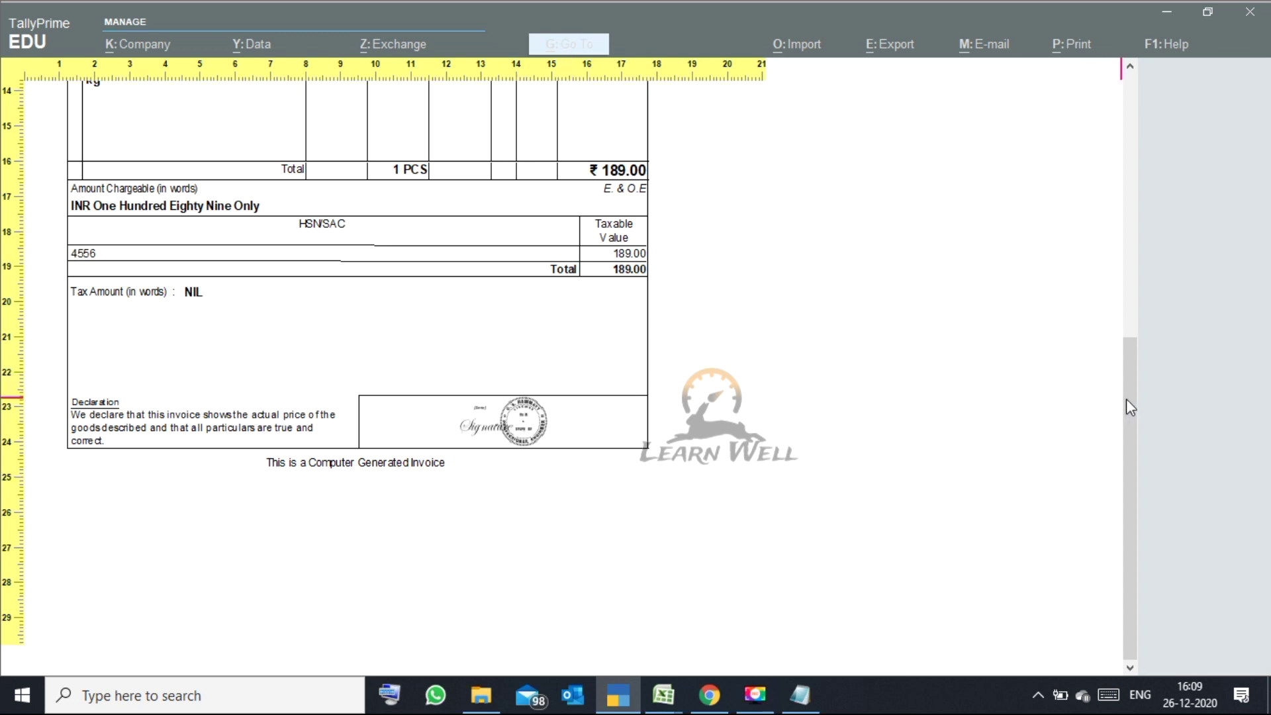
{"action": "mouse_move", "coordinate": [1136, 399]}
{"action": "left_mouse_down"}
{"action": "mouse_move", "coordinate": [1126, 118]}
{"action": "mouse_move", "coordinate": [1147, 318]}
{"action": "left_mouse_up"}
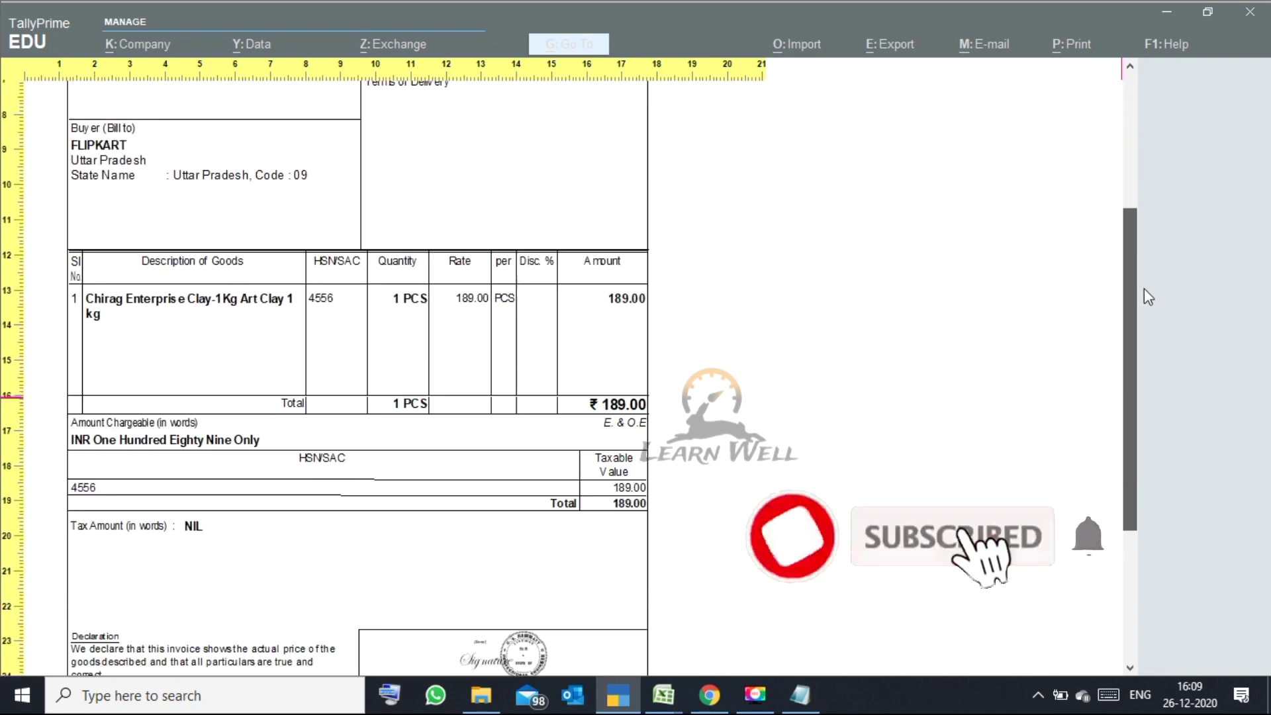